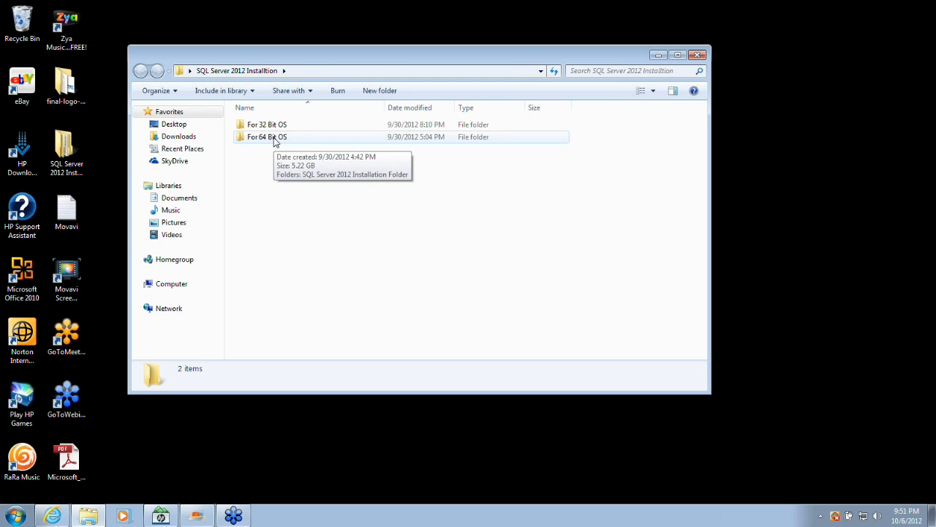
- Open the SQL Server 2012 Installation Folder inside the For 64 Bit OS folder
{"action": "double_click", "coordinate": [275, 139]}
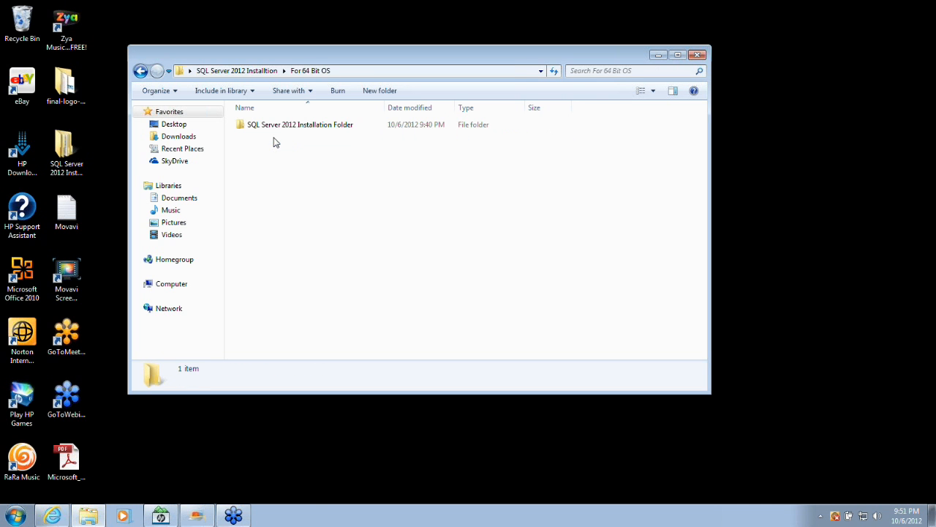
{"action": "left_click", "coordinate": [275, 128]}
{"action": "double_click", "coordinate": [275, 126]}
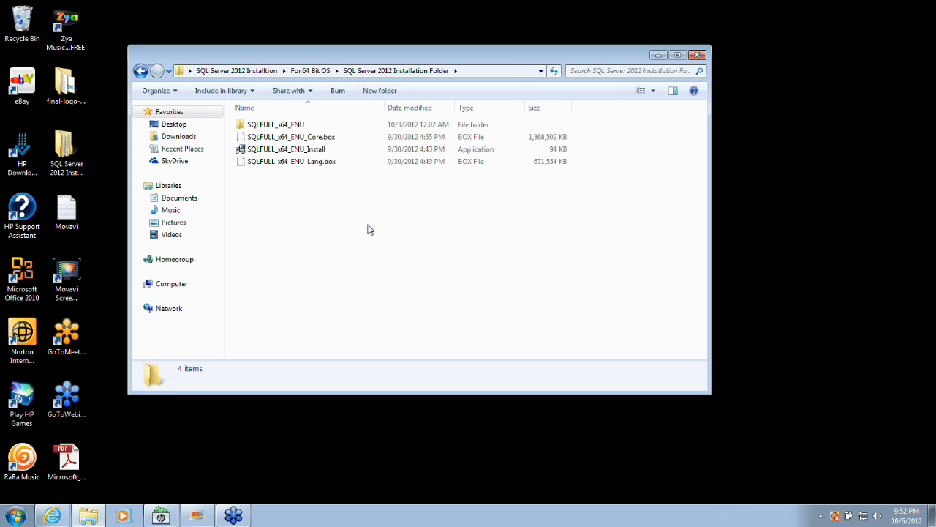
{"action": "right_click", "coordinate": [316, 151]}
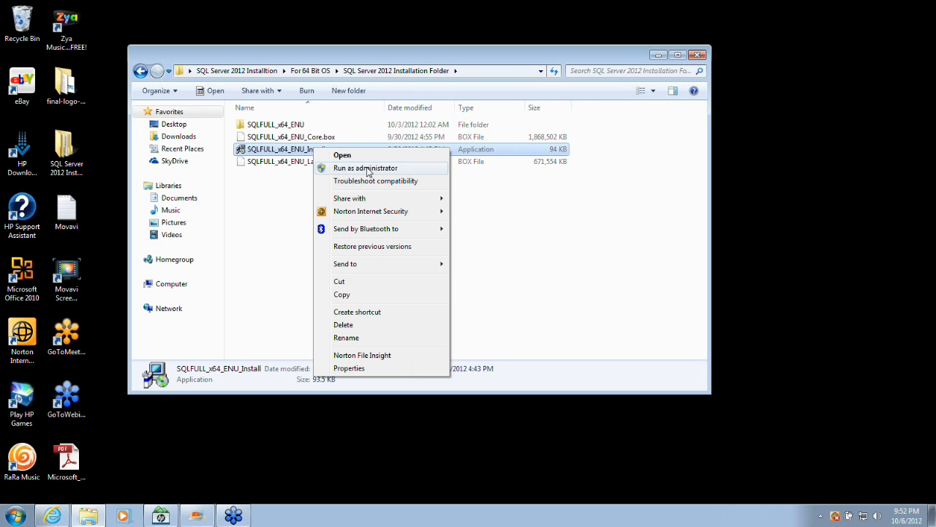
{"action": "left_click", "coordinate": [517, 205]}
{"action": "left_click", "coordinate": [522, 204]}
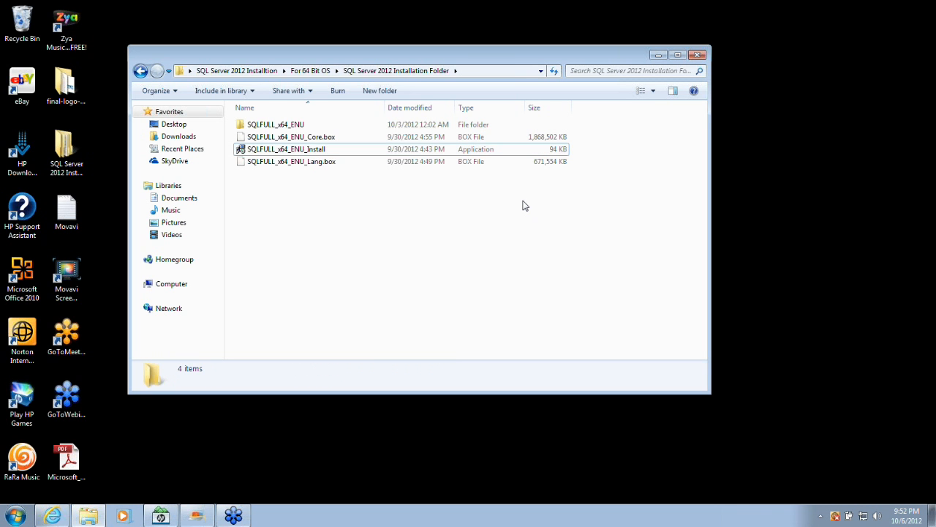
{"action": "right_click", "coordinate": [346, 152]}
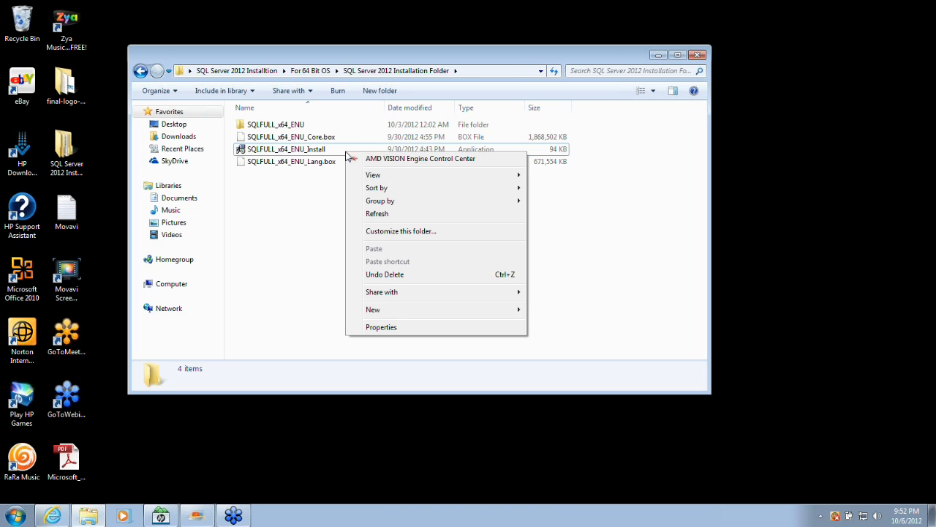
{"action": "left_click", "coordinate": [267, 244]}
{"action": "left_click", "coordinate": [308, 150]}
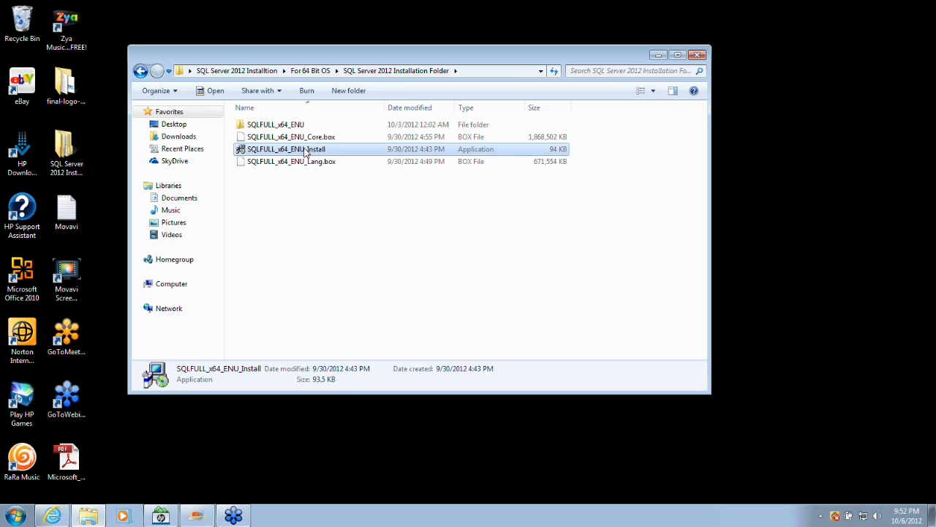
{"action": "right_click", "coordinate": [306, 151]}
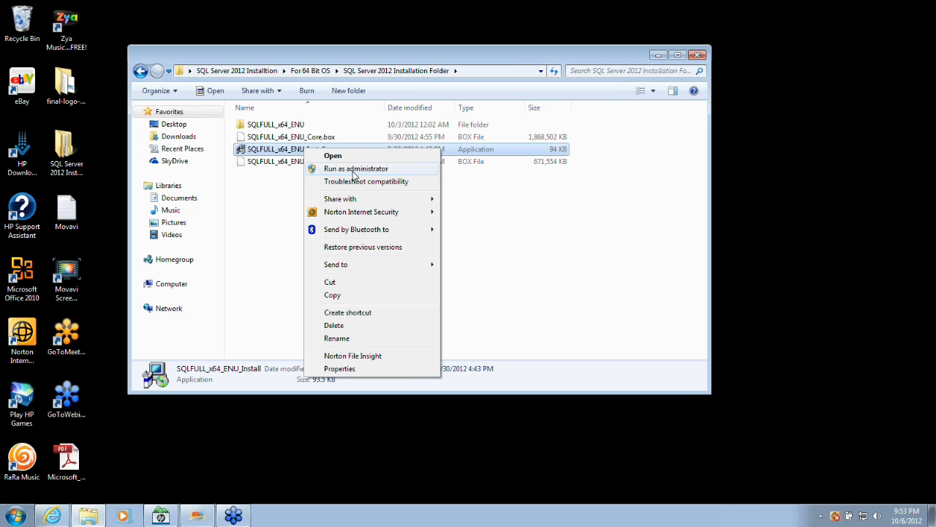
- Open the SQLFULL_x64_ENU folder, run its SETUP application as administrator and minimize the folder window
{"action": "left_click", "coordinate": [291, 130]}
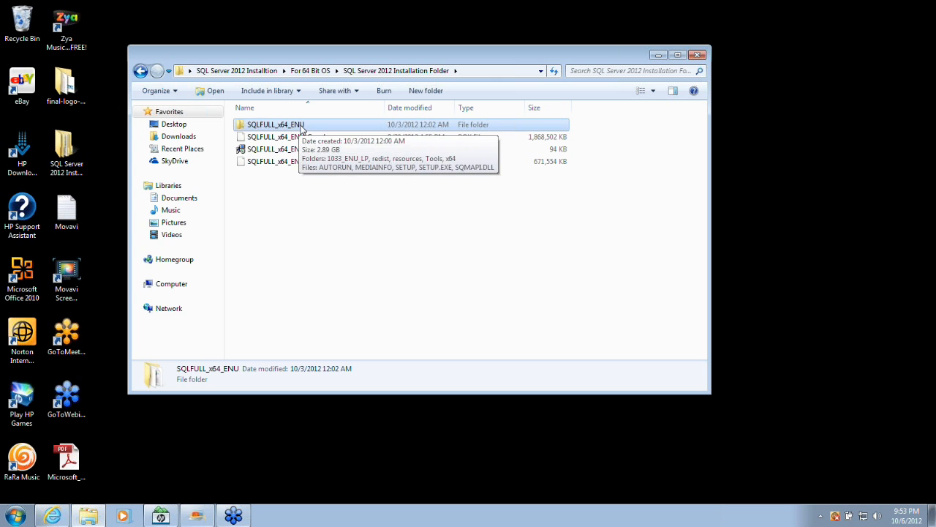
{"action": "double_click", "coordinate": [300, 127]}
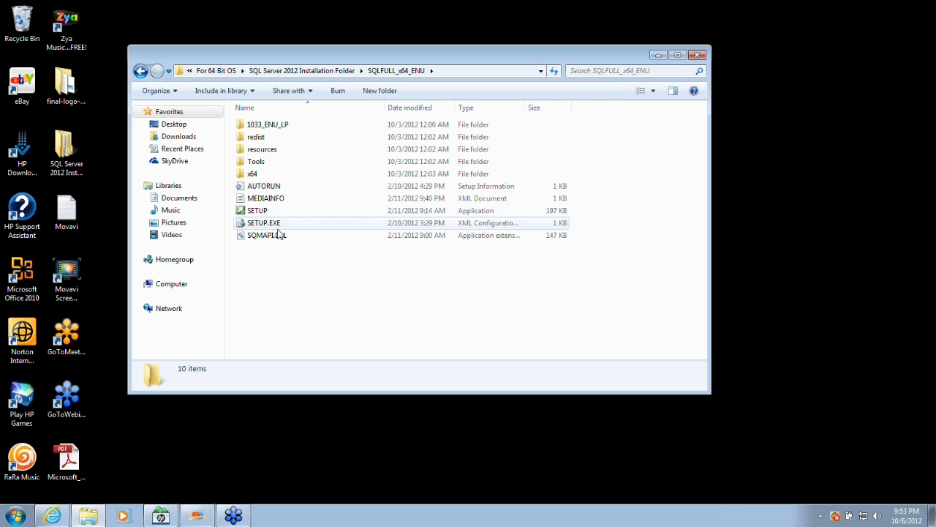
{"action": "right_click", "coordinate": [257, 212]}
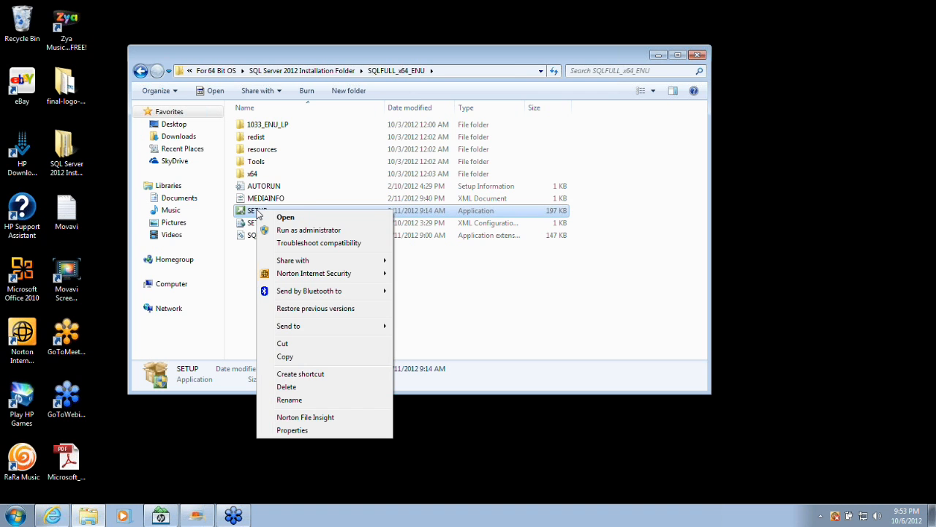
{"action": "left_click", "coordinate": [313, 232]}
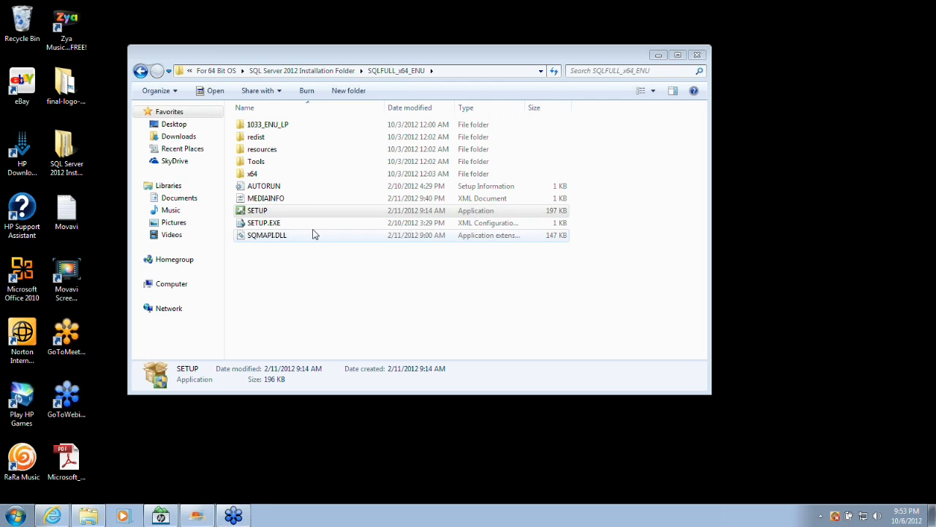
{"action": "left_click", "coordinate": [658, 56]}
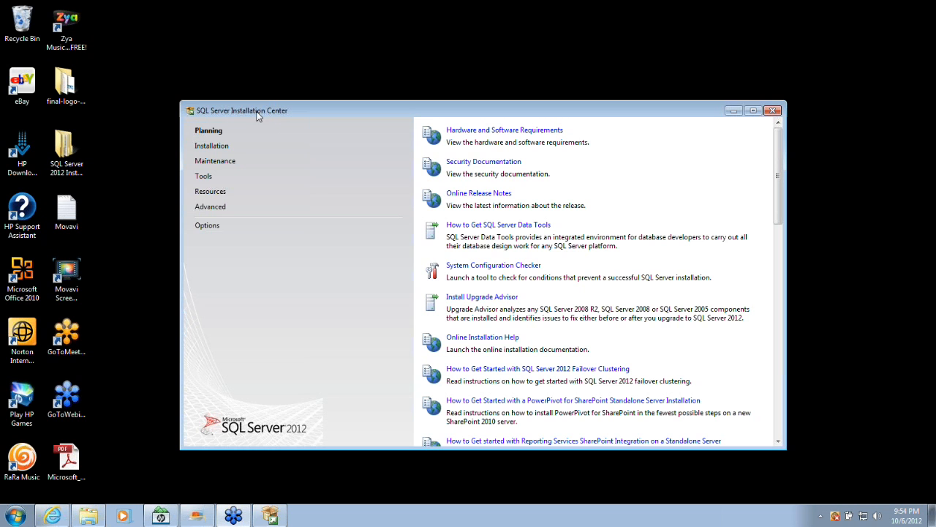
- Launch a new SQL Server stand-alone installation, review the details of the setup support rules check and accept it
{"action": "left_click", "coordinate": [213, 148]}
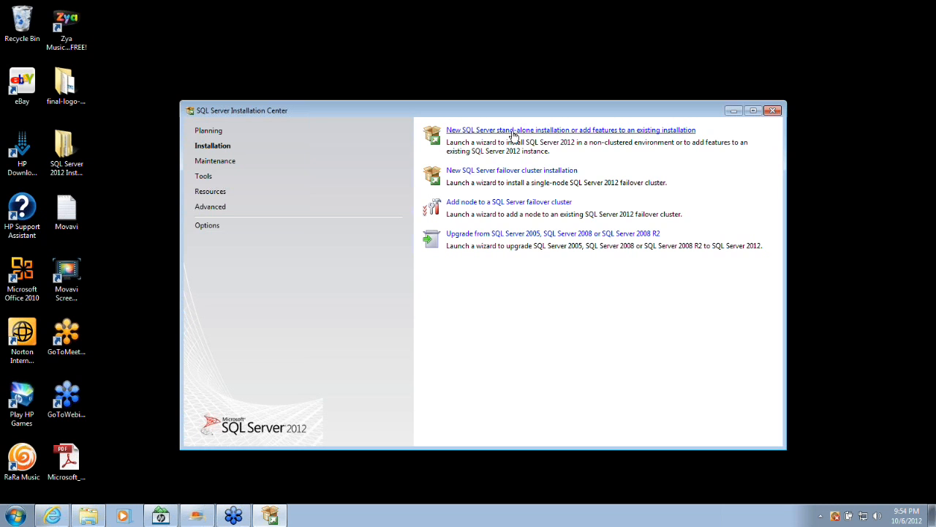
{"action": "left_click", "coordinate": [619, 130]}
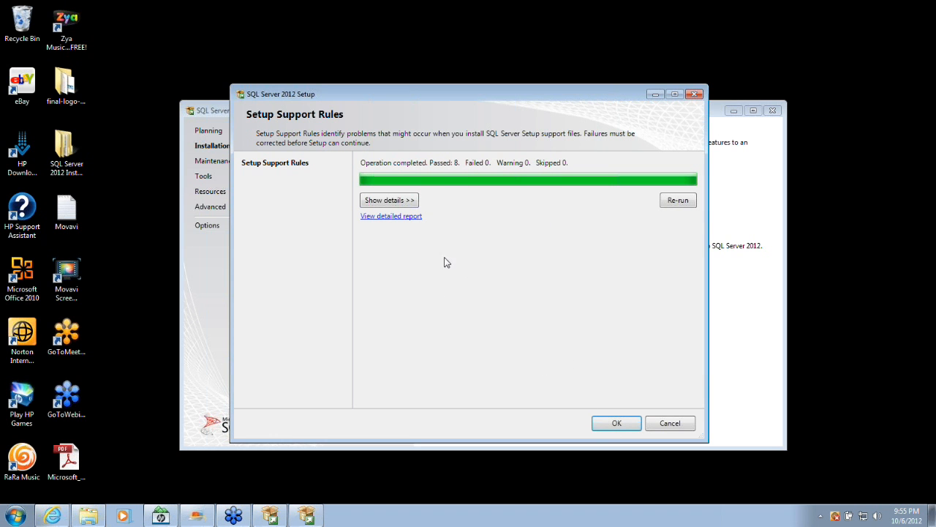
{"action": "left_click", "coordinate": [385, 203]}
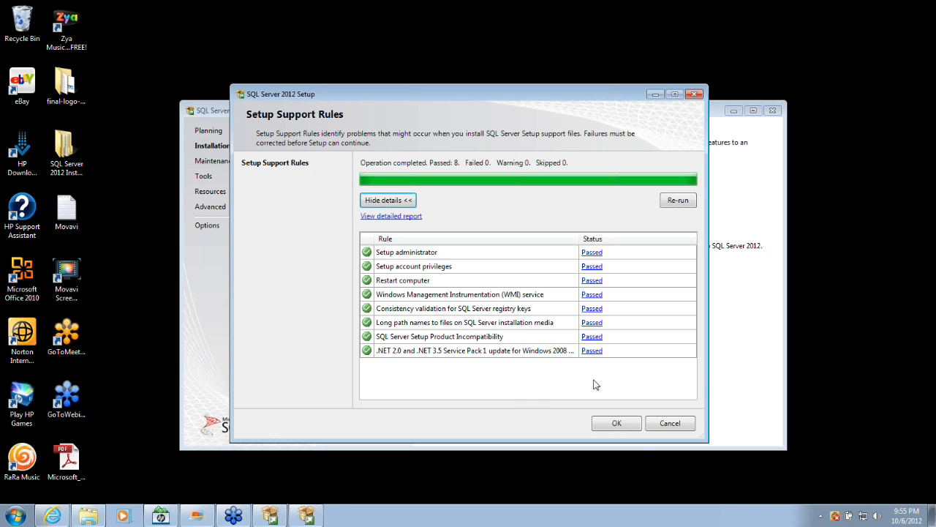
{"action": "left_click", "coordinate": [620, 426]}
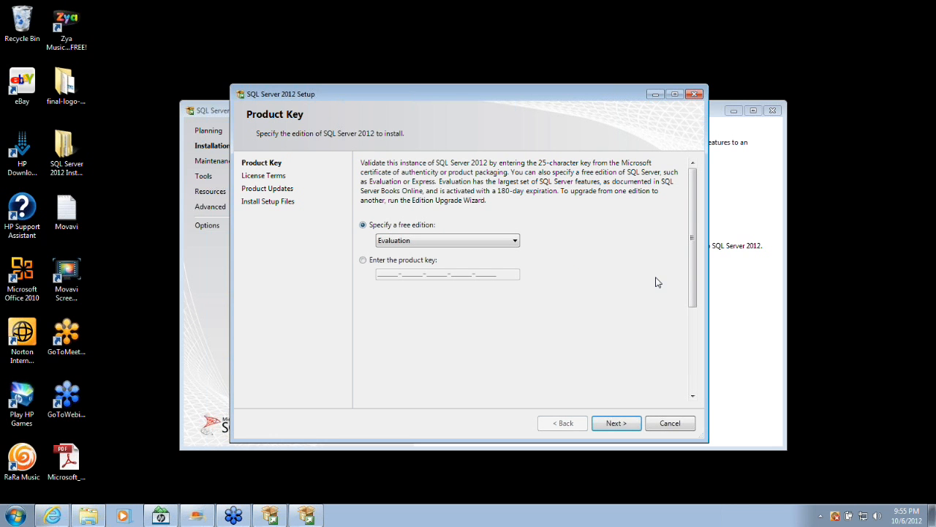
- Keep Evaluation as the free edition, then accept the license terms without sending feature usage data and continue
{"action": "left_click", "coordinate": [482, 242]}
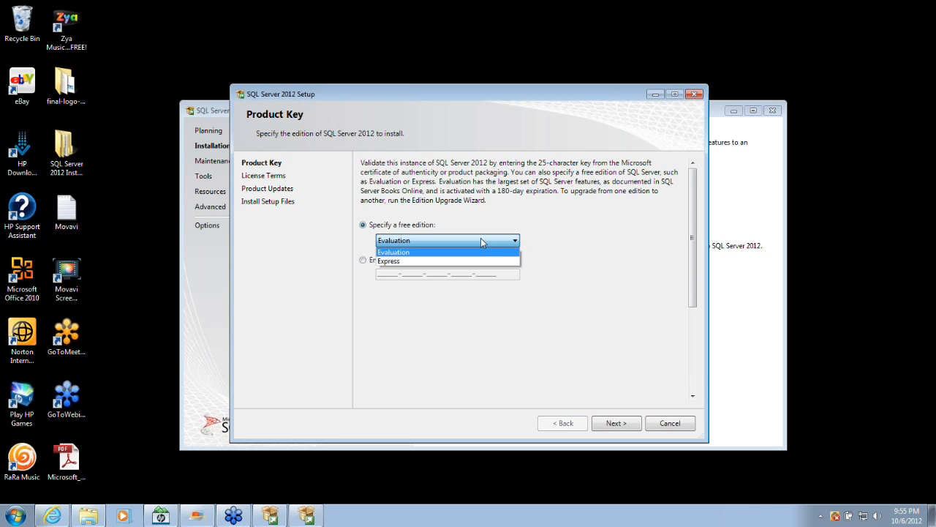
{"action": "left_click", "coordinate": [553, 227]}
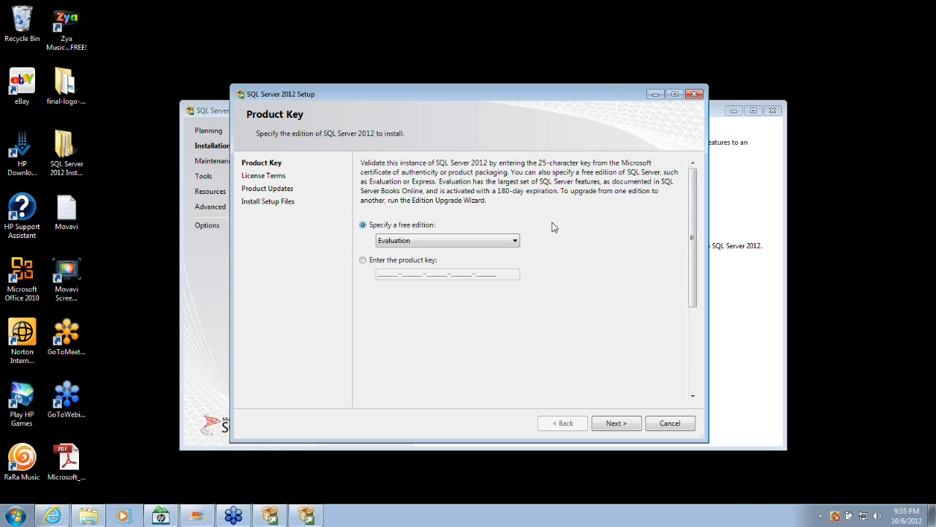
{"action": "left_click", "coordinate": [471, 242]}
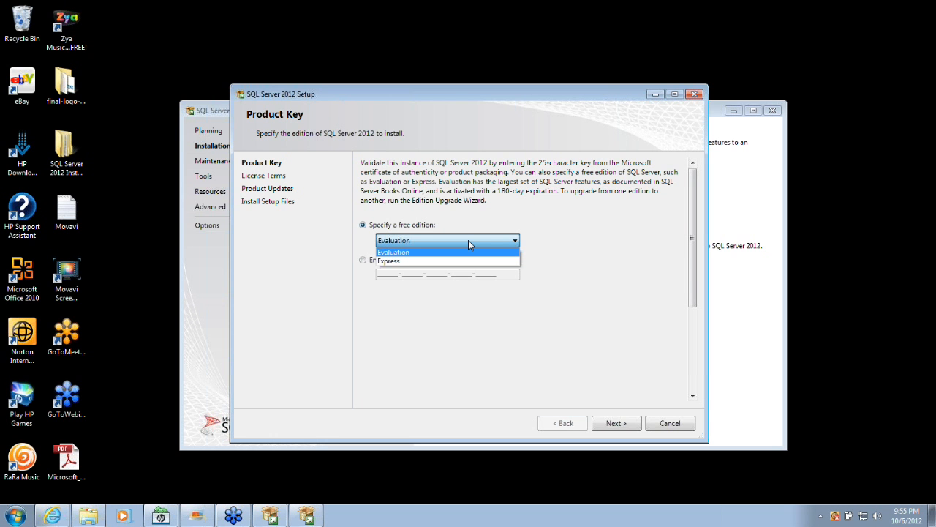
{"action": "left_click", "coordinate": [468, 241]}
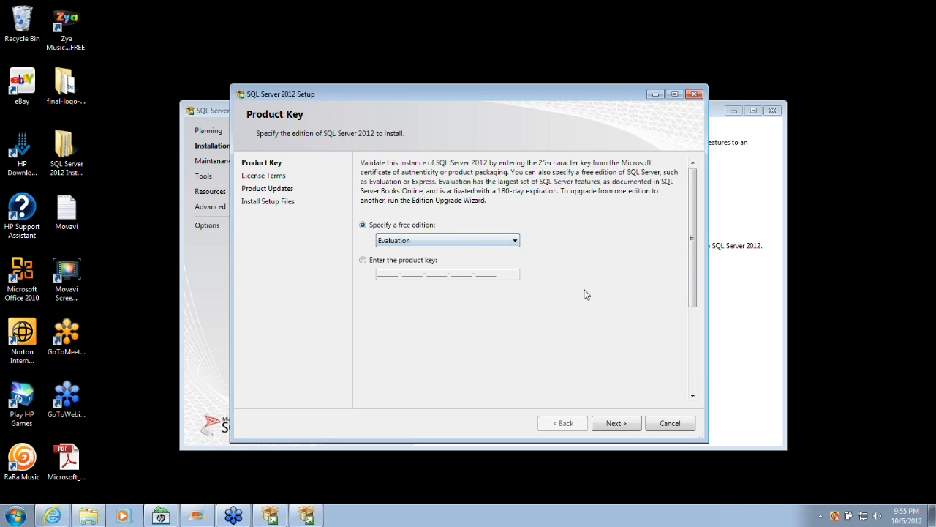
{"action": "left_click", "coordinate": [613, 424]}
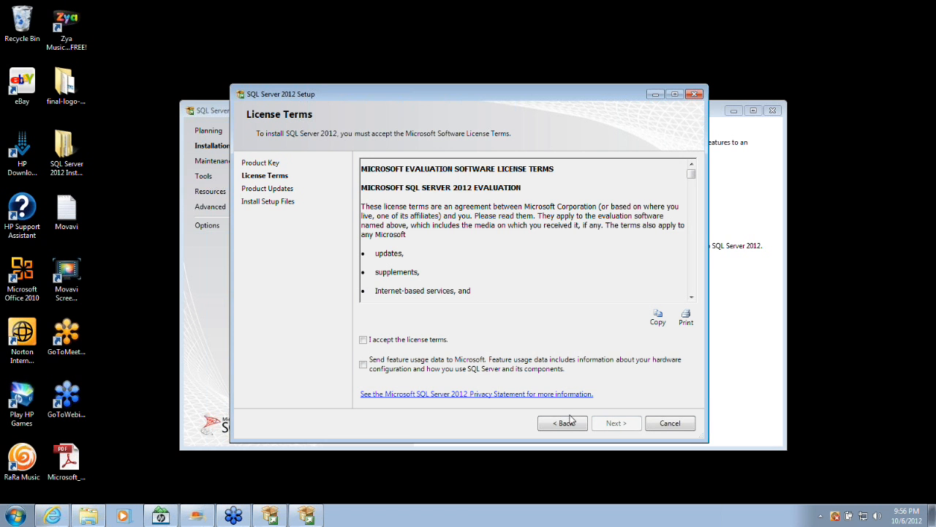
{"action": "left_click", "coordinate": [376, 344]}
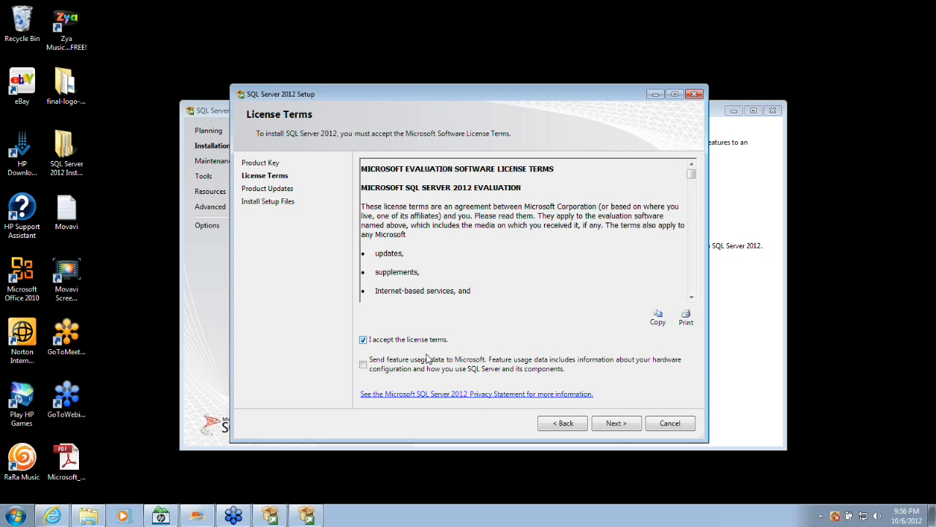
{"action": "left_click", "coordinate": [614, 426]}
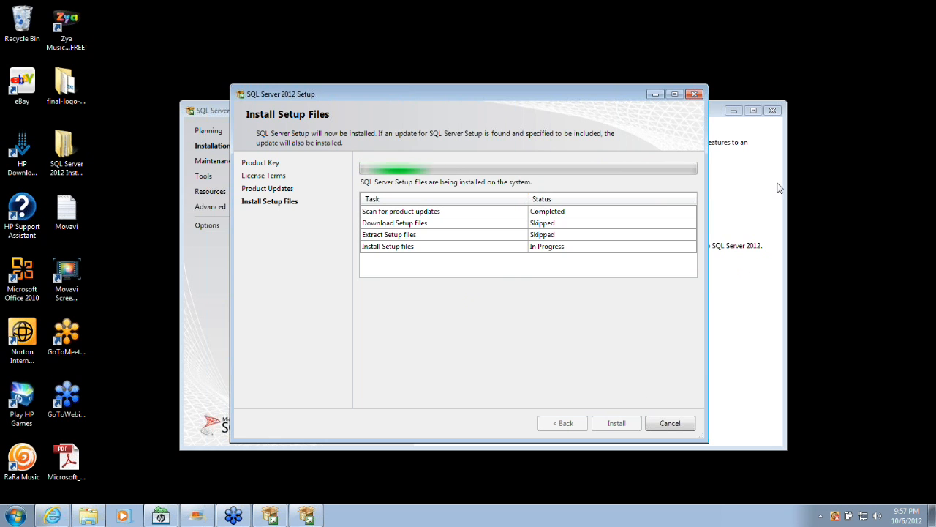
- Continue past the second setup support rules check and proceed with the SQL Server Feature Installation role
{"action": "left_click", "coordinate": [766, 45]}
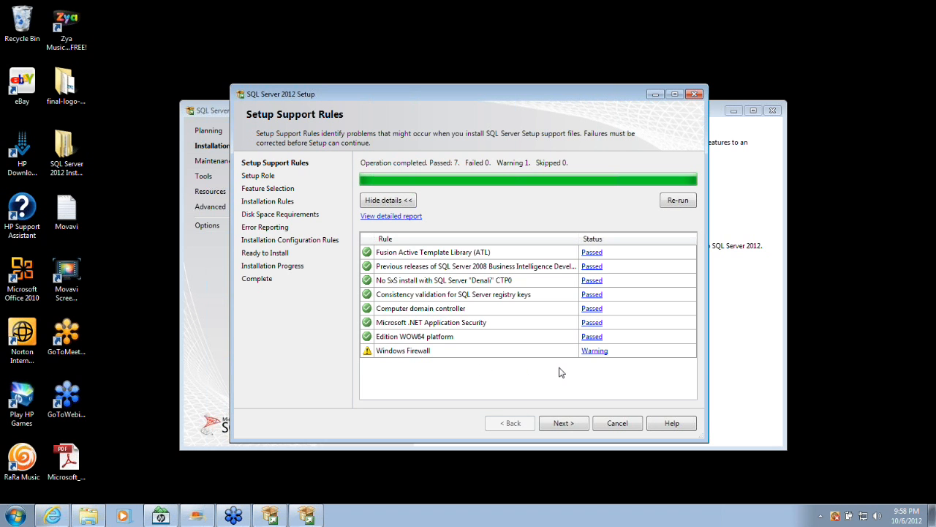
{"action": "left_click", "coordinate": [575, 425]}
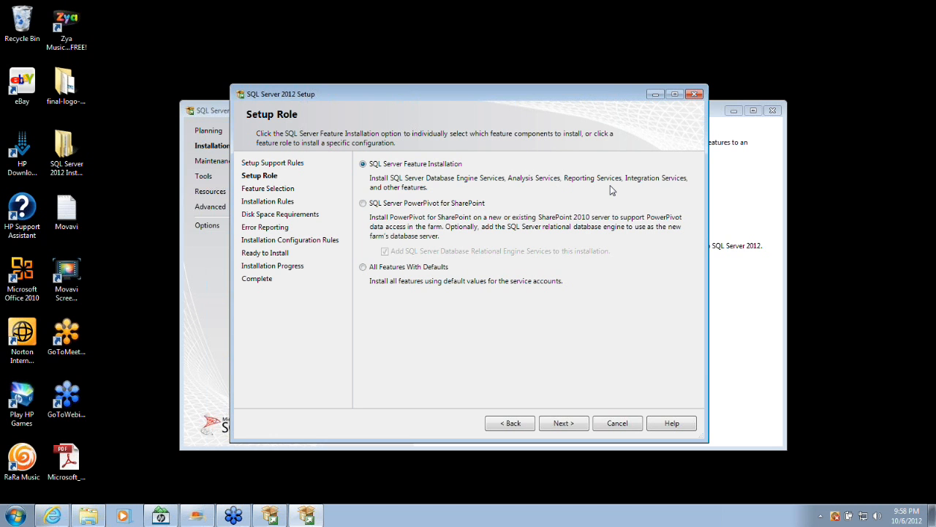
{"action": "left_click", "coordinate": [562, 426]}
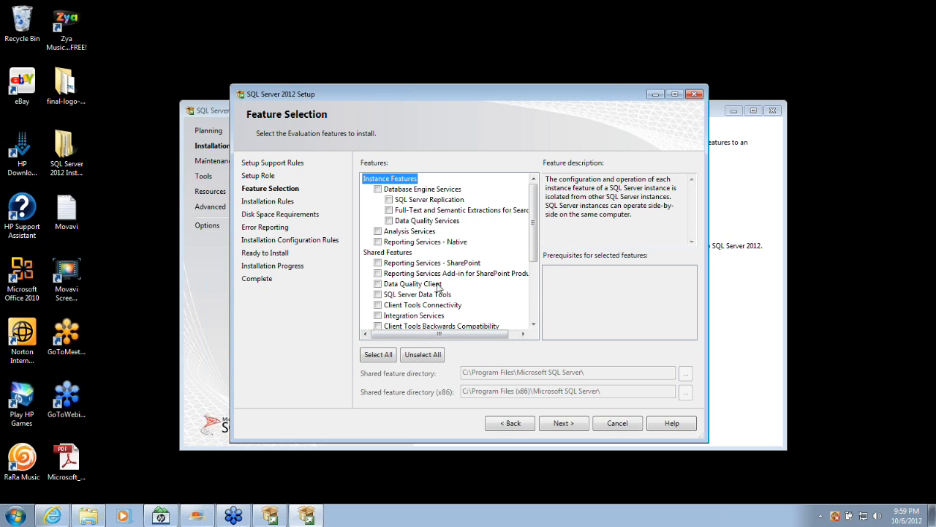
- Select all instance and shared features for installation and continue through the installation rules to the instance configuration, with the setup window maximized
{"action": "left_click_drag", "start_coordinate": [539, 249], "coordinate": [534, 320]}
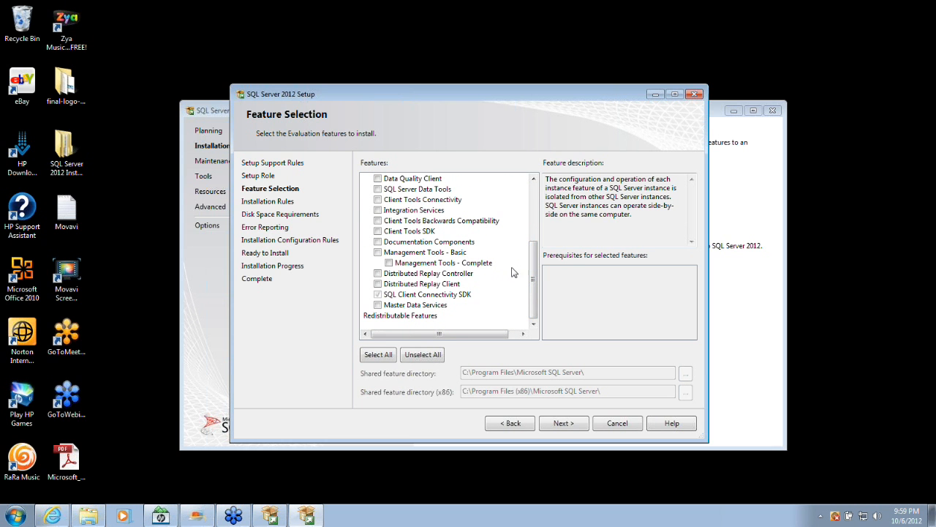
{"action": "left_click_drag", "start_coordinate": [533, 280], "coordinate": [533, 220]}
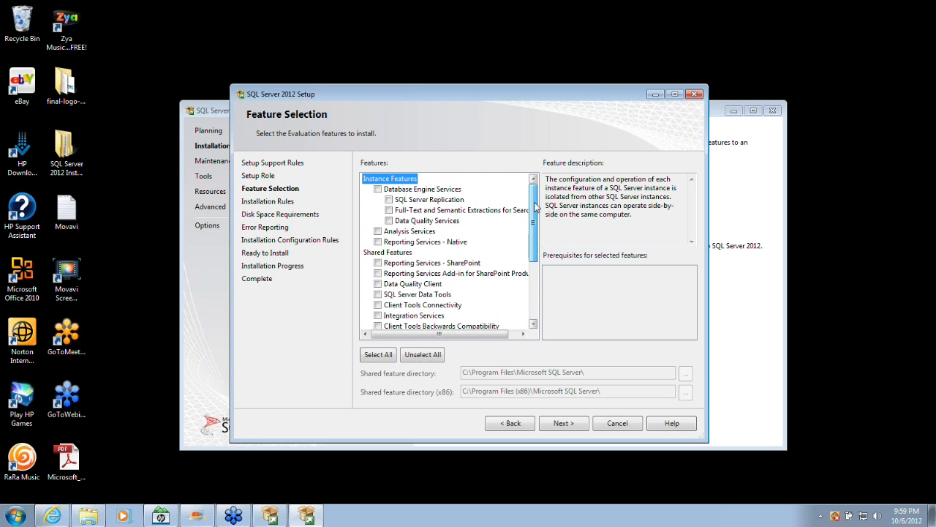
{"action": "left_click", "coordinate": [377, 358]}
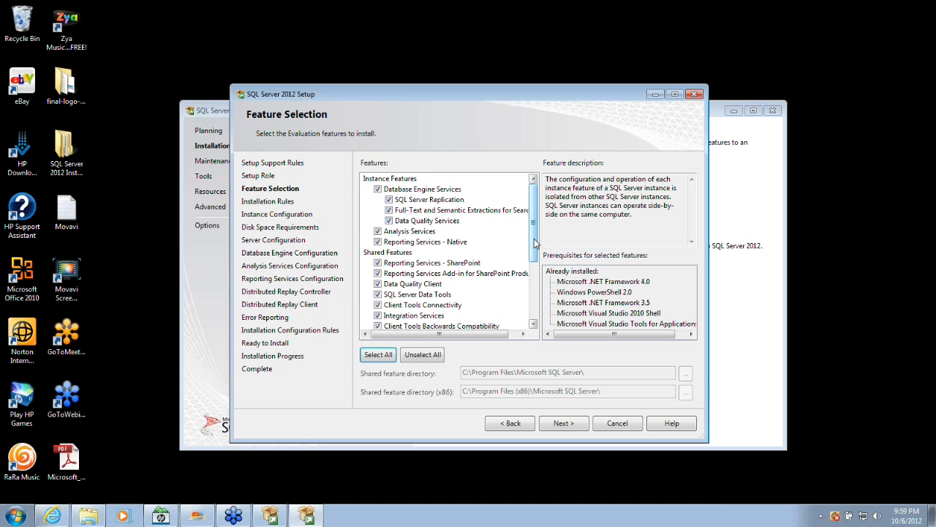
{"action": "left_click_drag", "start_coordinate": [534, 244], "coordinate": [528, 189]}
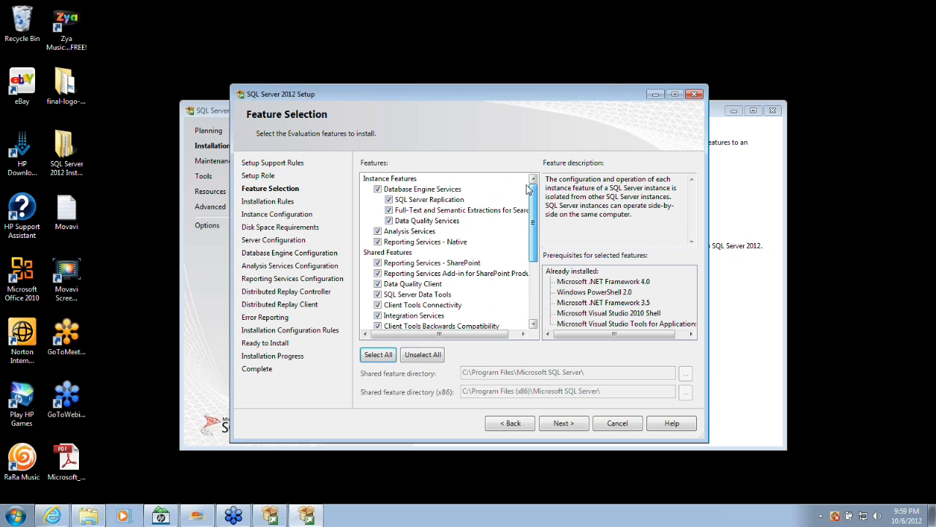
{"action": "left_click", "coordinate": [560, 425]}
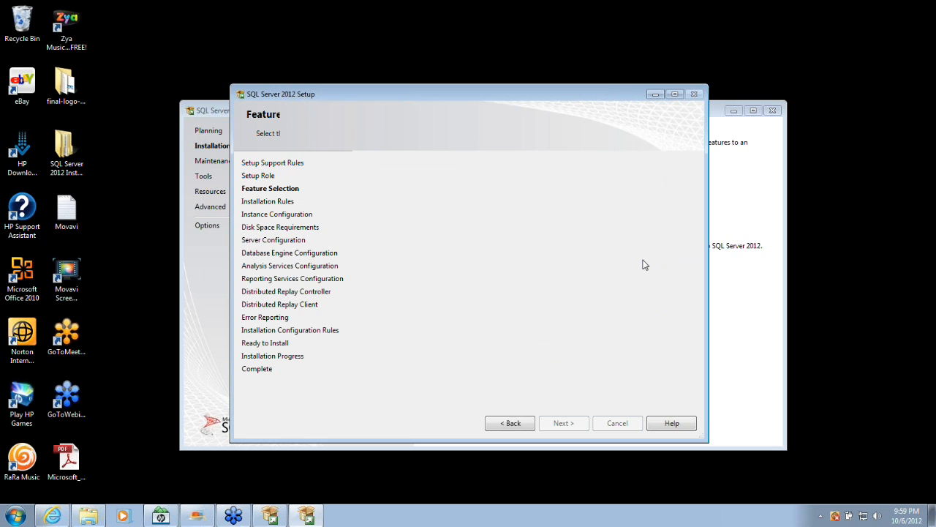
{"action": "left_click", "coordinate": [674, 93]}
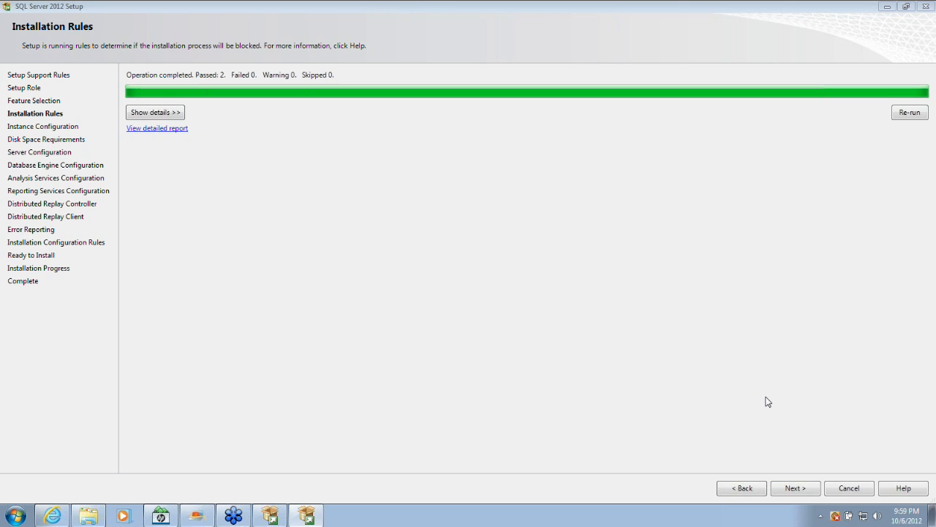
{"action": "left_click", "coordinate": [799, 488]}
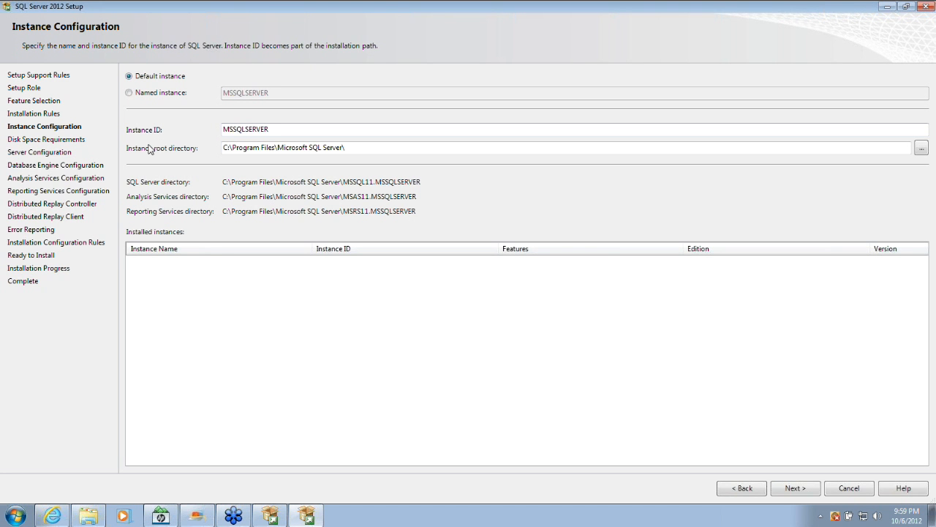
- Choose a named instance instead of the default one and name it DEV1, with DEV1 as the instance ID
{"action": "left_click", "coordinate": [132, 94]}
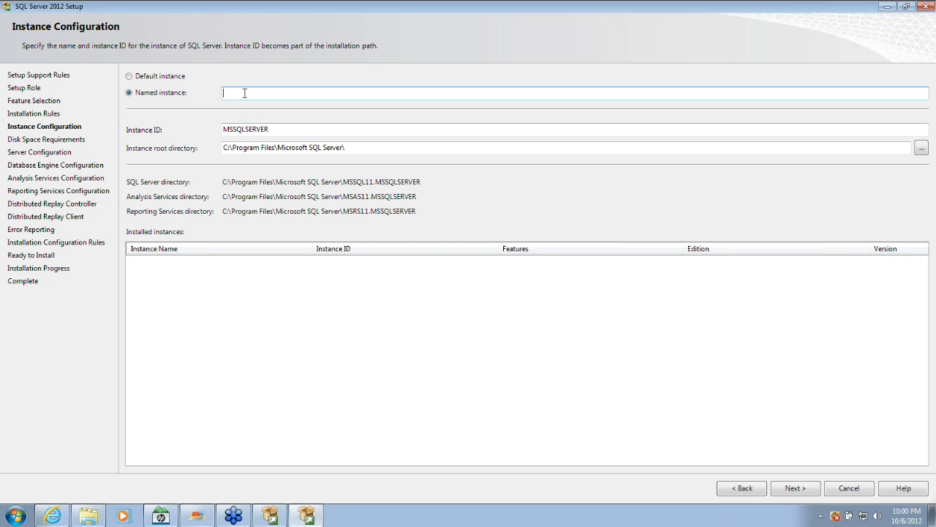
{"action": "type", "text": "DEV1"}
{"action": "double_click", "coordinate": [246, 94]}
{"action": "left_click", "coordinate": [272, 129]}
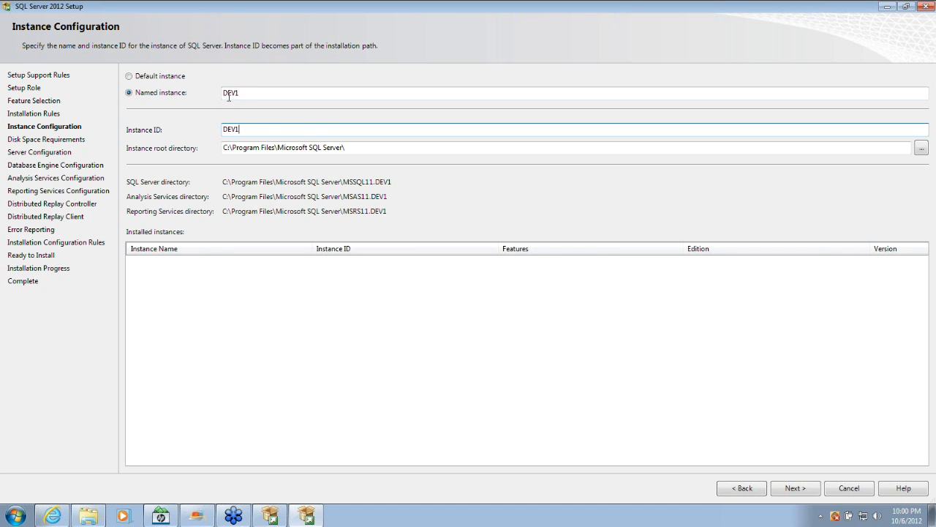
- Keep the DEV1 instance ID and the default instance root directory, and continue past the disk space requirements
{"action": "left_click_drag", "start_coordinate": [249, 90], "coordinate": [198, 90]}
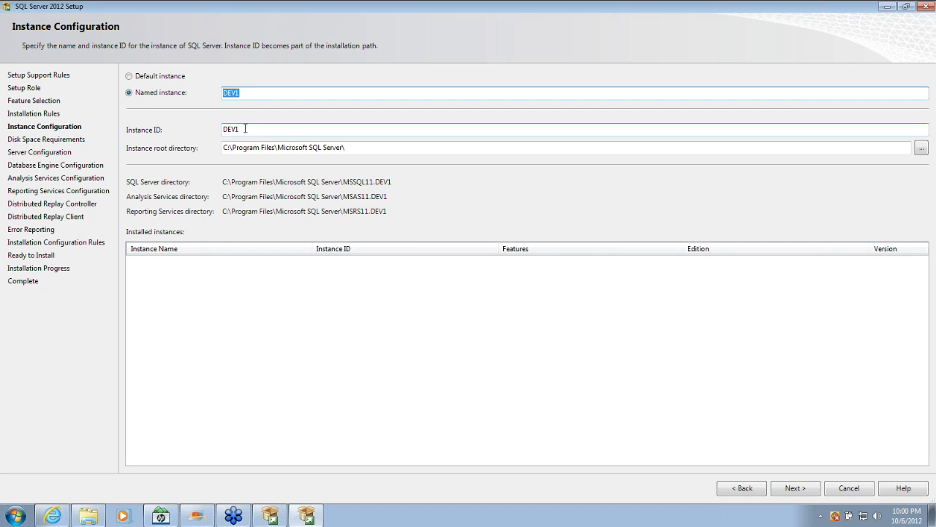
{"action": "left_click_drag", "start_coordinate": [244, 130], "coordinate": [198, 129]}
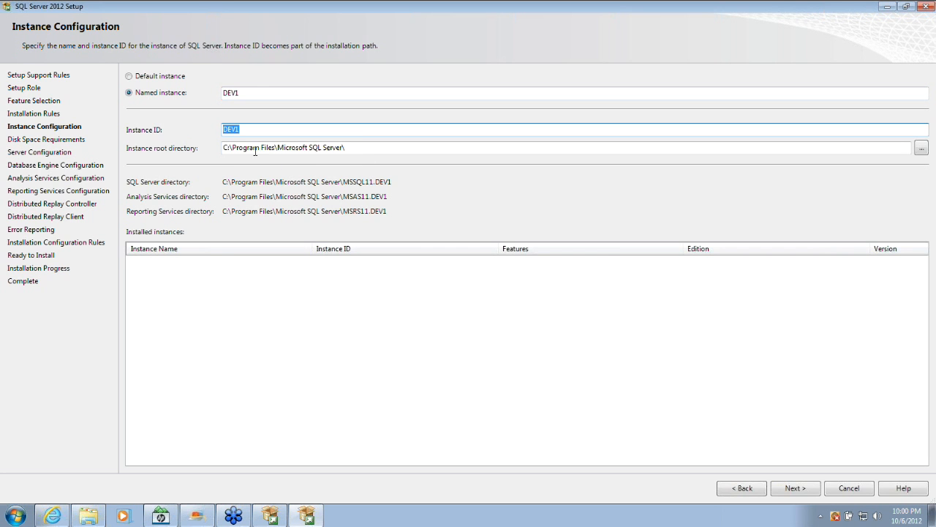
{"action": "left_click", "coordinate": [226, 146]}
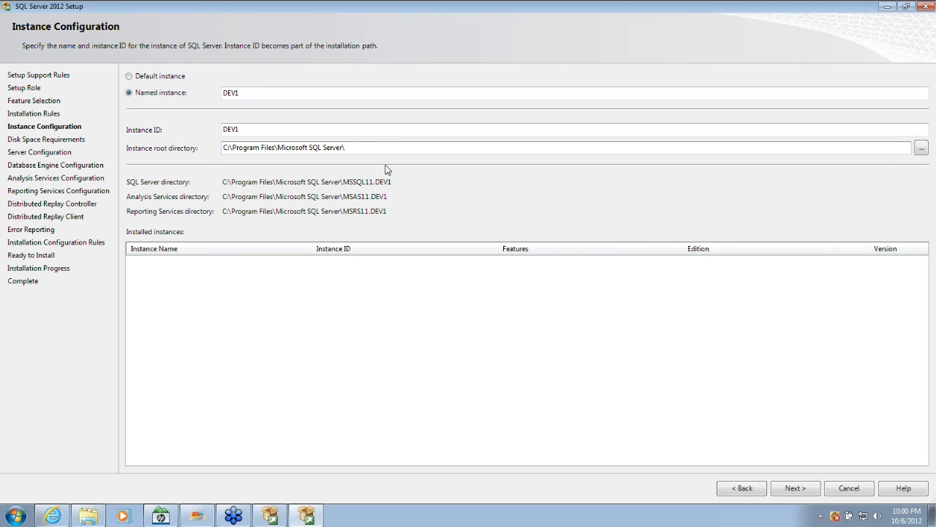
{"action": "left_click_drag", "start_coordinate": [360, 148], "coordinate": [216, 152]}
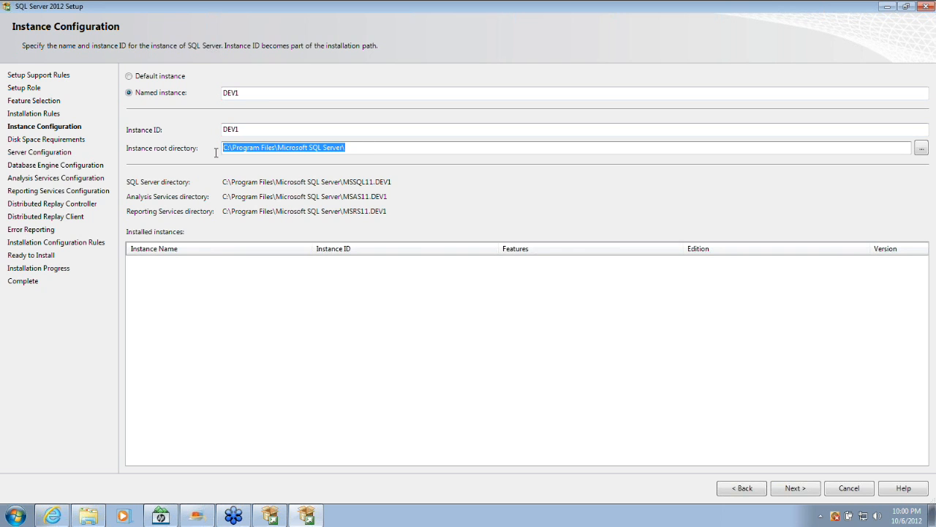
{"action": "left_click", "coordinate": [247, 148]}
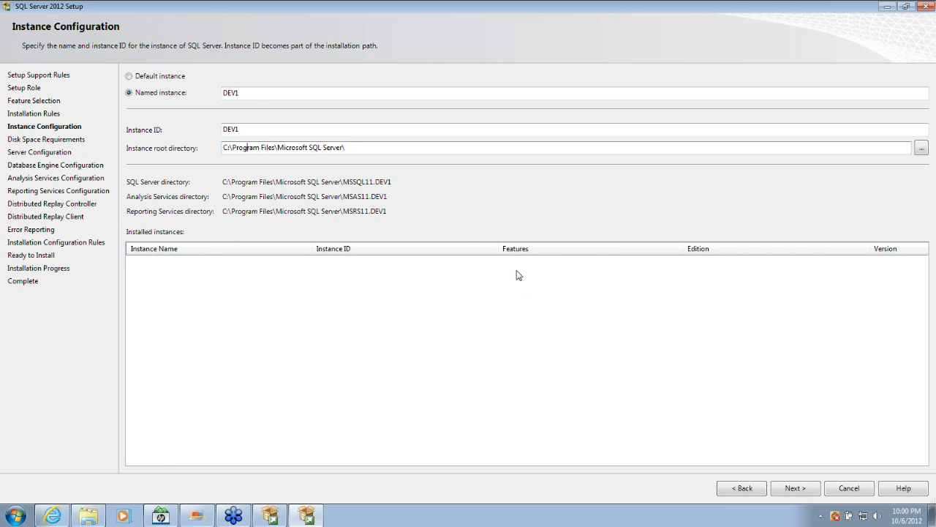
{"action": "left_click", "coordinate": [346, 149]}
{"action": "left_click", "coordinate": [797, 490]}
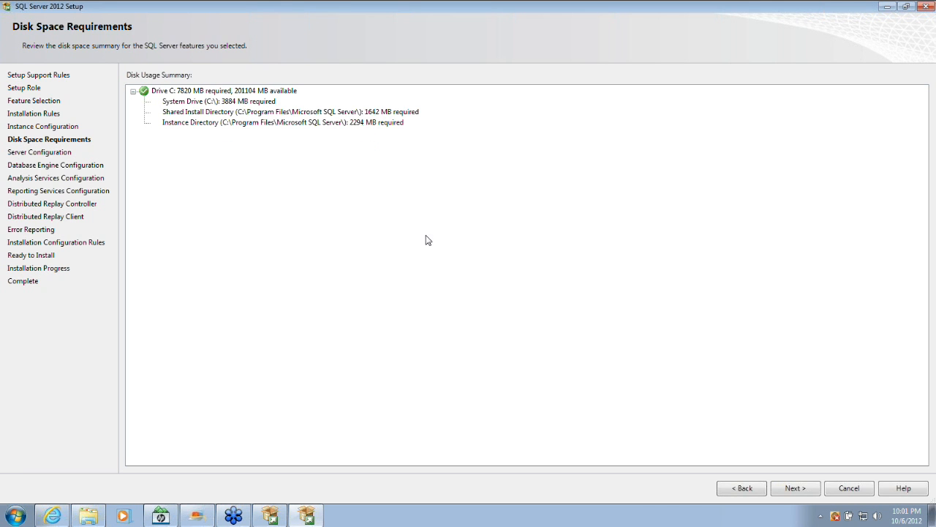
{"action": "left_click", "coordinate": [795, 488]}
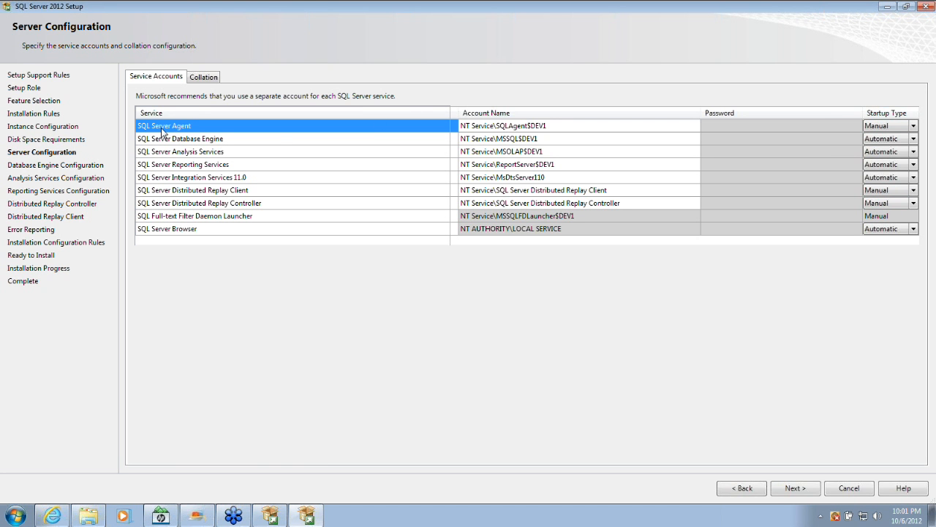
- Set the SQL Server Agent startup type to Automatic and continue to the Database Engine configuration
{"action": "left_click", "coordinate": [914, 126]}
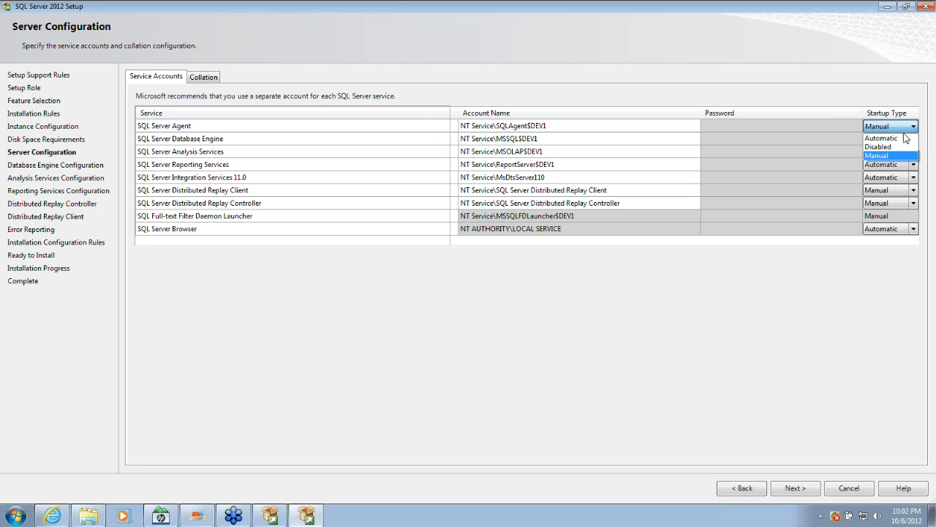
{"action": "left_click", "coordinate": [906, 139]}
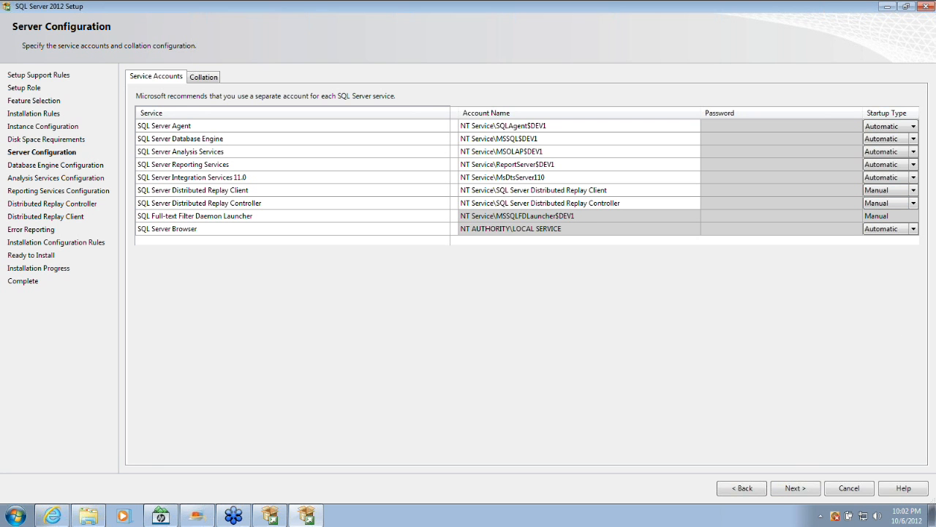
{"action": "left_click", "coordinate": [795, 488]}
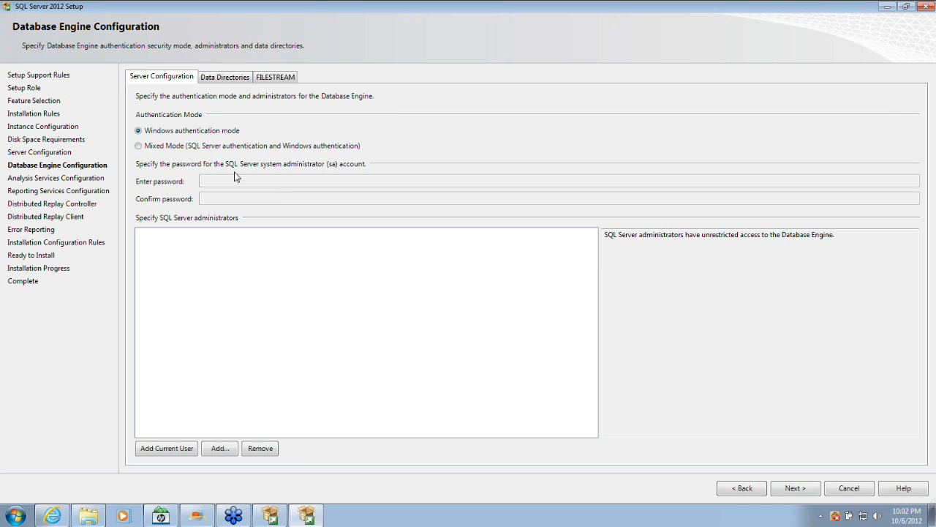
- Choose Mixed Mode authentication for the Database Engine, then enter and confirm the sa account password
{"action": "left_click", "coordinate": [180, 145]}
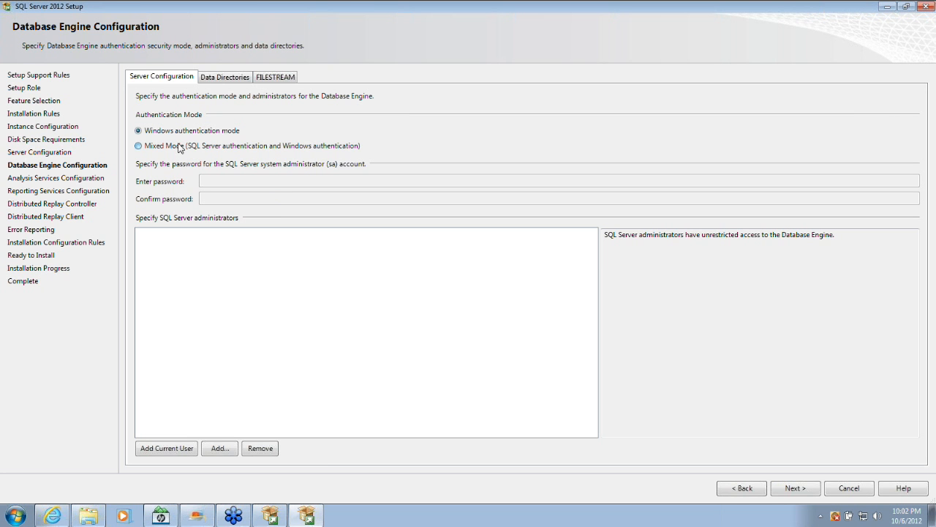
{"action": "left_click", "coordinate": [295, 180]}
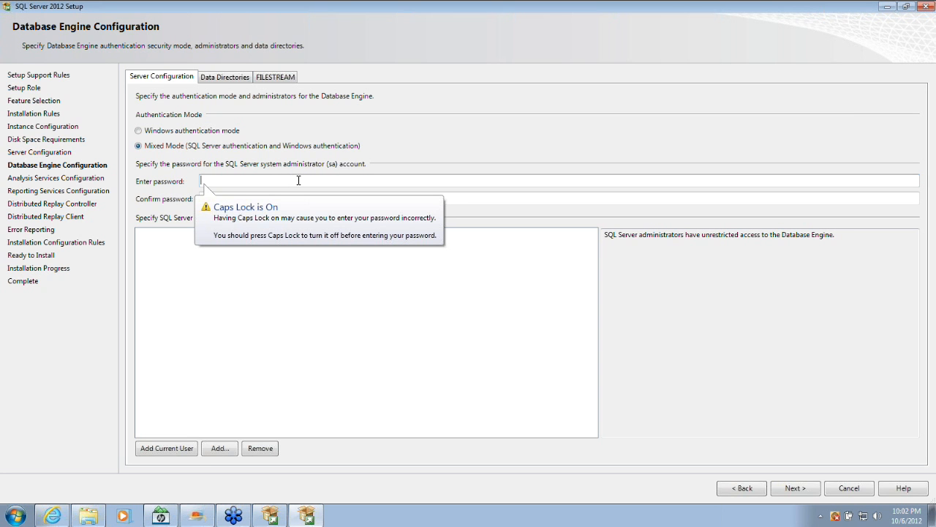
{"action": "type", "text": "•••"}
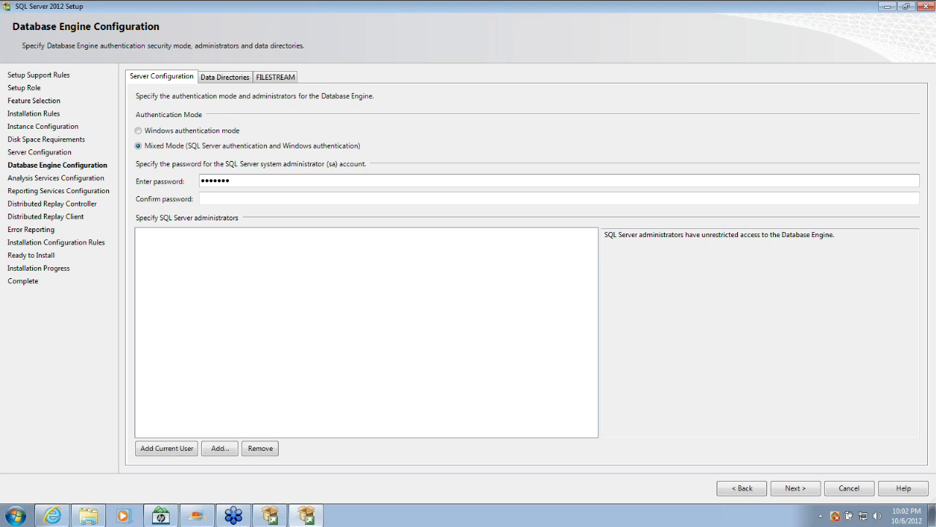
{"action": "key", "text": "Tab"}
{"action": "type", "text": "••"}
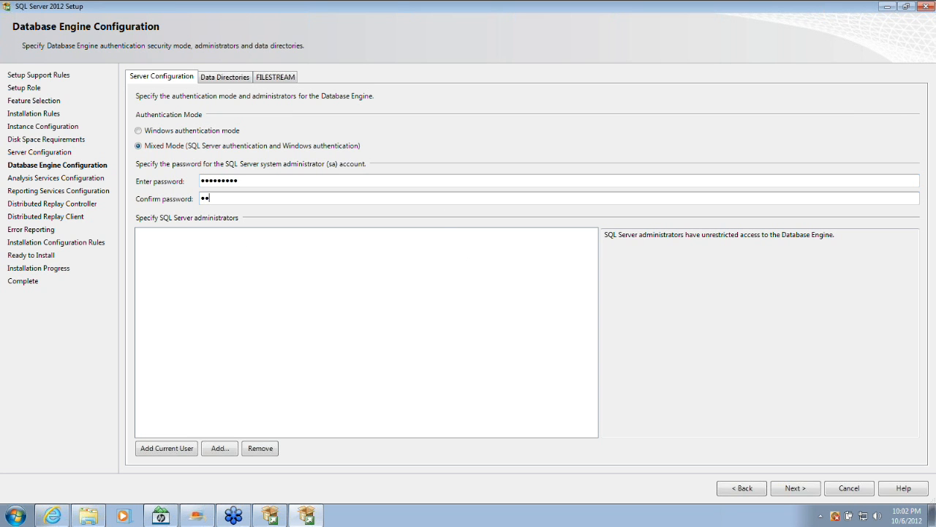
{"action": "type", "text": "•••••••"}
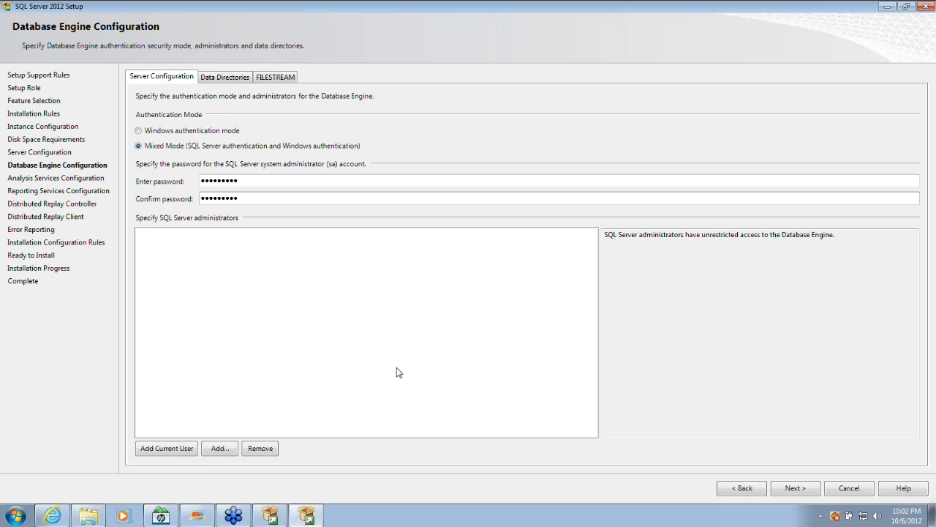
- Add the current user as administrator of both the Database Engine and Analysis Services, keeping Multidimensional and Data Mining Mode
{"action": "left_click", "coordinate": [166, 449]}
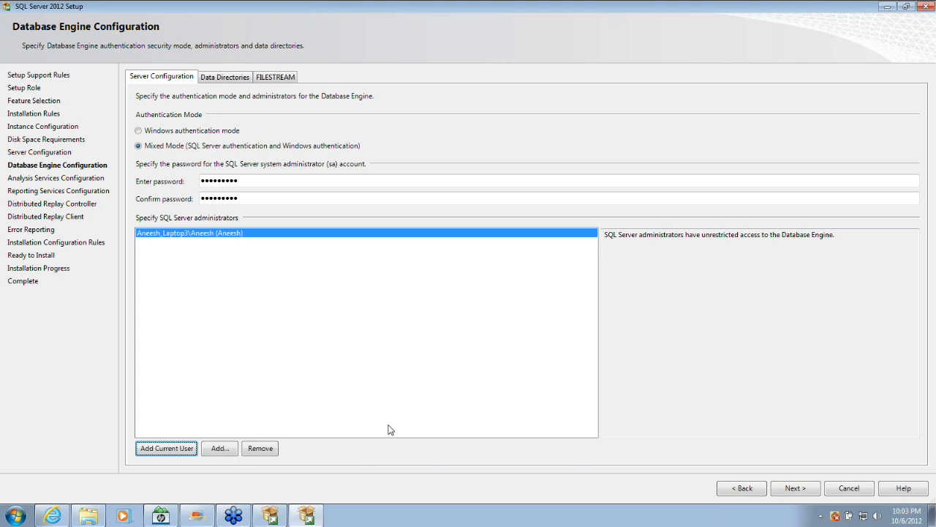
{"action": "left_click", "coordinate": [787, 491]}
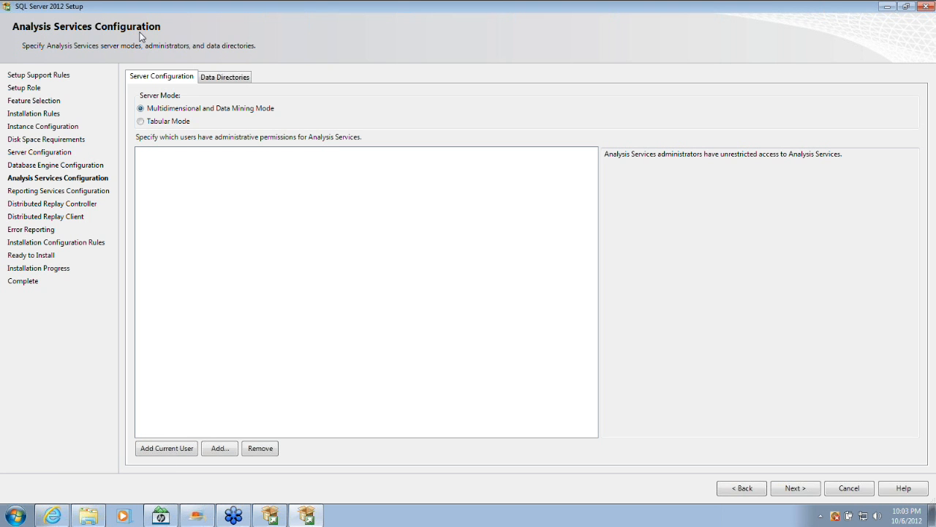
{"action": "left_click", "coordinate": [170, 448]}
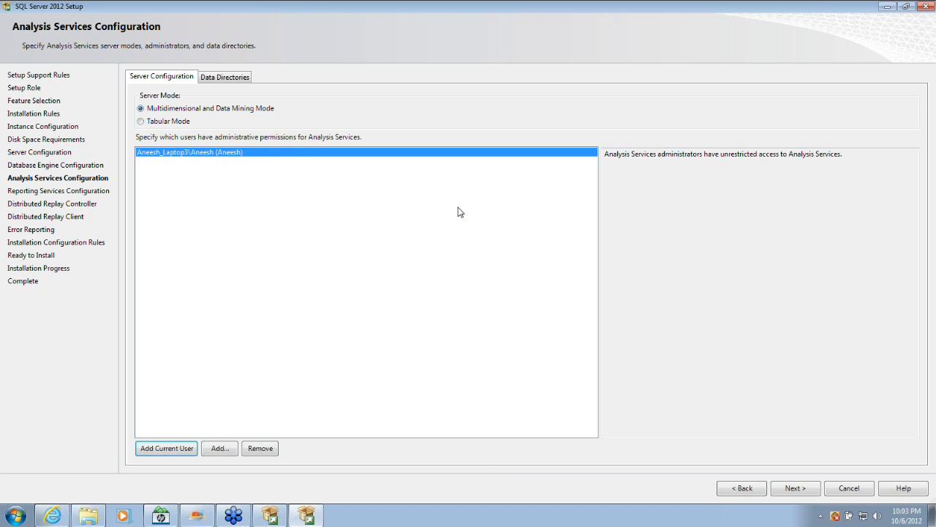
{"action": "left_click", "coordinate": [794, 489]}
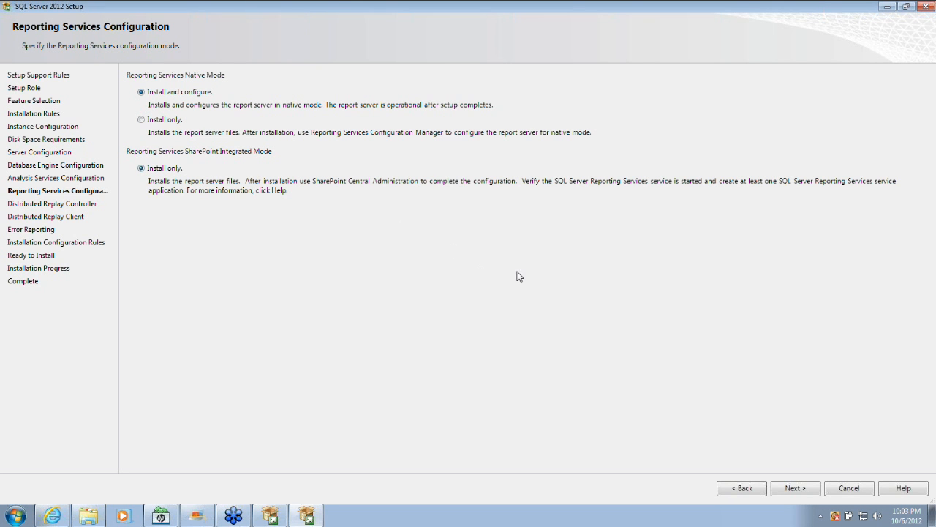
- Grant the current user Distributed Replay Controller permissions, keeping the default Reporting Services, Distributed Replay Client and error reporting settings
{"action": "left_click", "coordinate": [802, 493]}
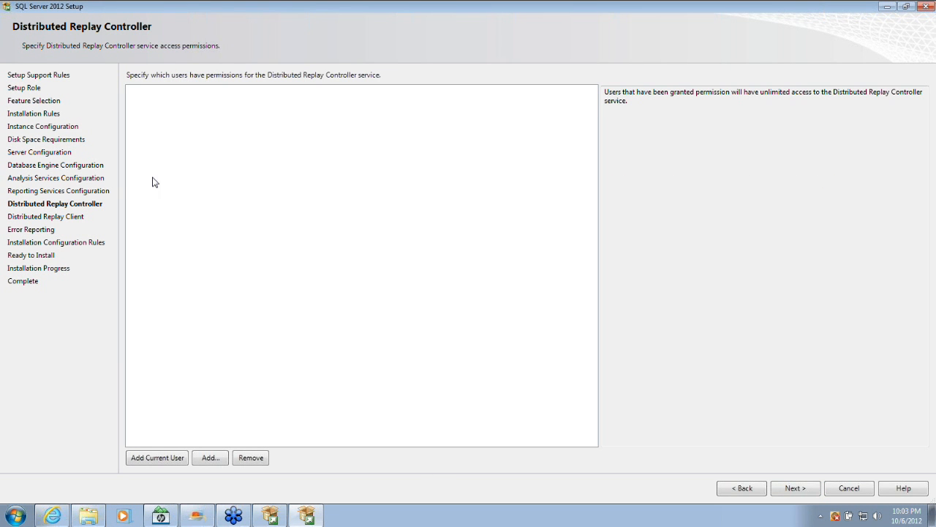
{"action": "left_click", "coordinate": [165, 463]}
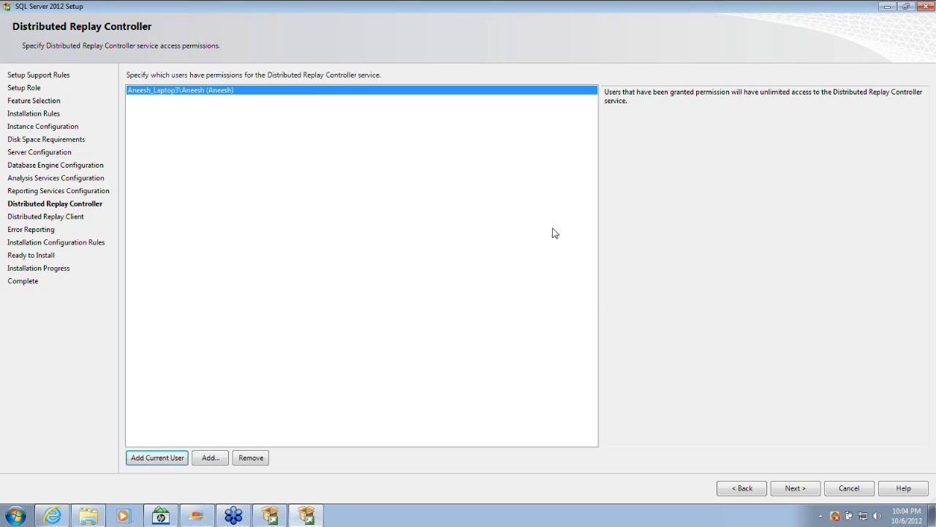
{"action": "left_click", "coordinate": [795, 487]}
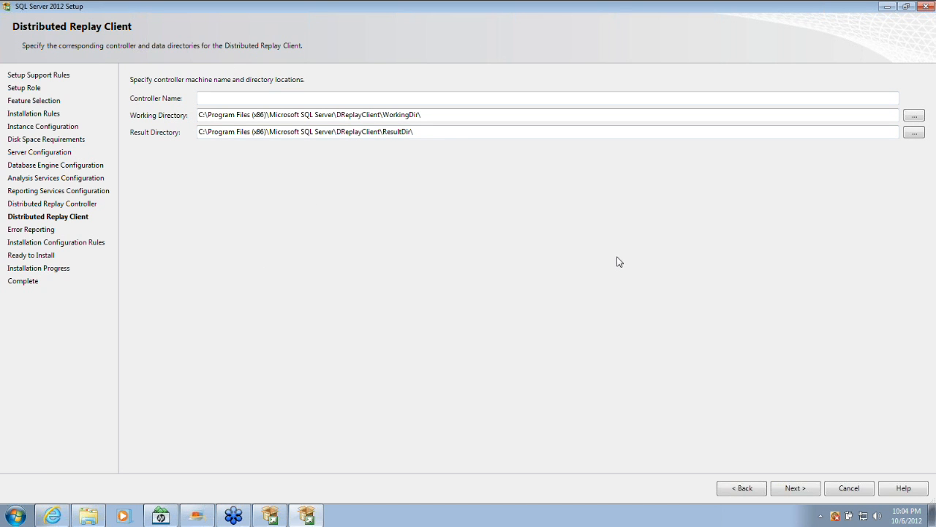
{"action": "left_click", "coordinate": [809, 490]}
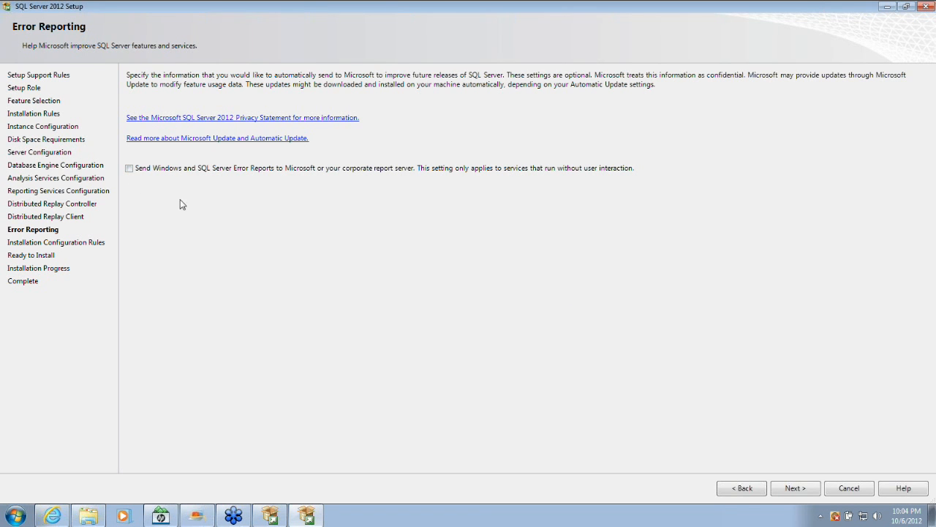
{"action": "left_click", "coordinate": [795, 487]}
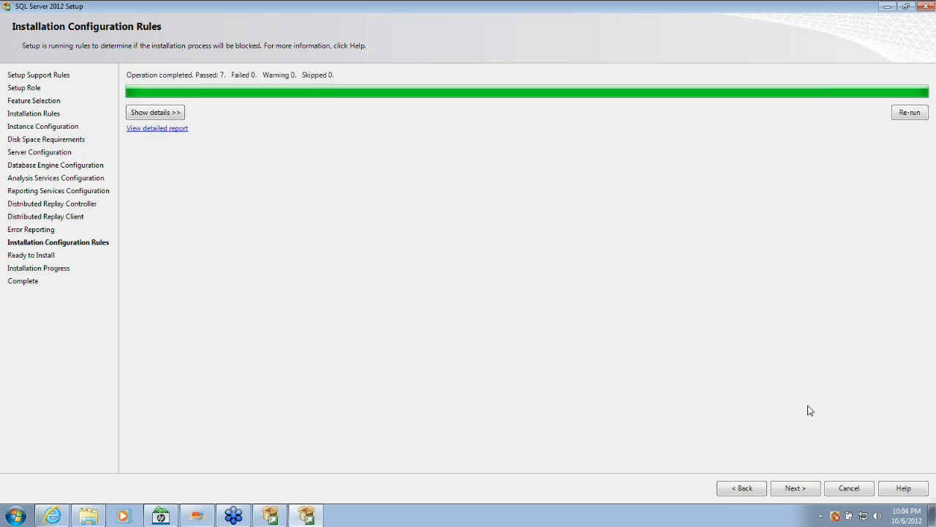
- Continue past the installation configuration rules, review the feature summary and start the SQL Server 2012 installation
{"action": "left_click", "coordinate": [795, 488]}
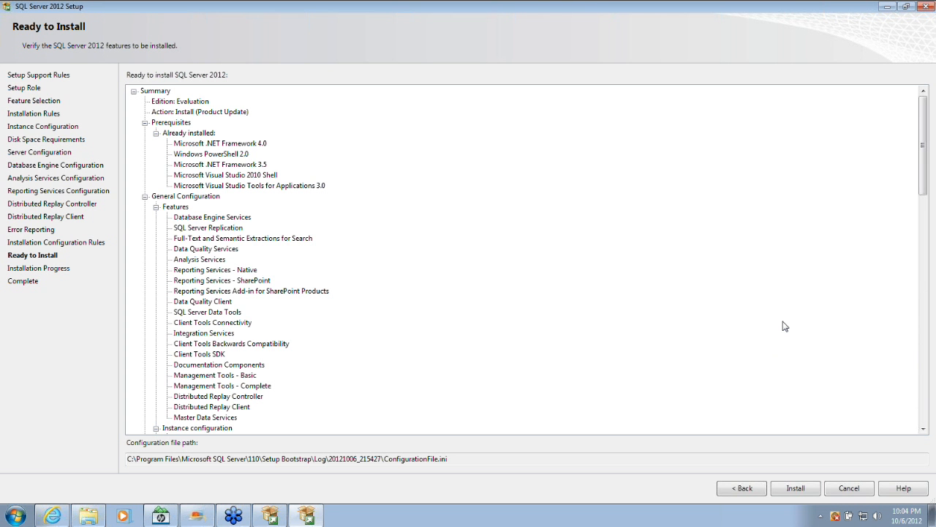
{"action": "left_click_drag", "start_coordinate": [923, 186], "coordinate": [901, 169]}
{"action": "left_click", "coordinate": [796, 488]}
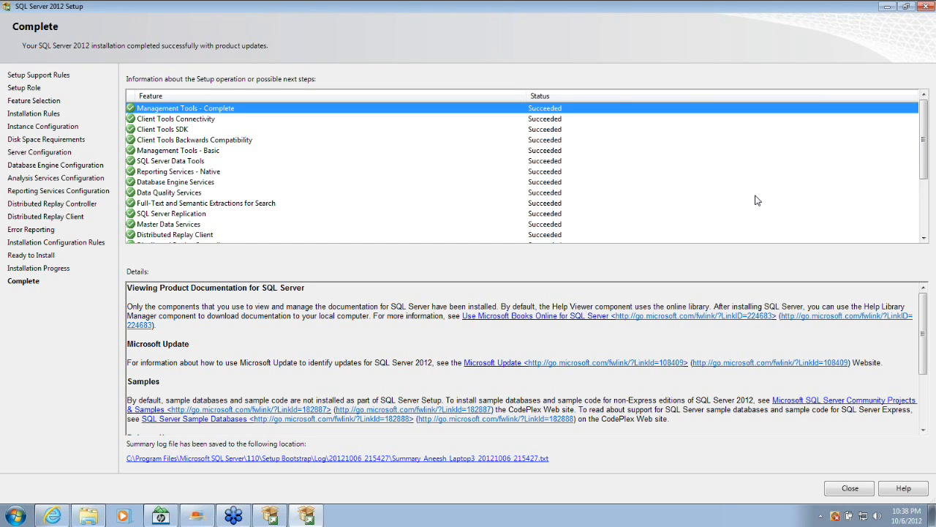
- Review the setup status of all features, then close the setup wizard and the SQL Server Installation Center
{"action": "left_click_drag", "start_coordinate": [925, 173], "coordinate": [926, 260]}
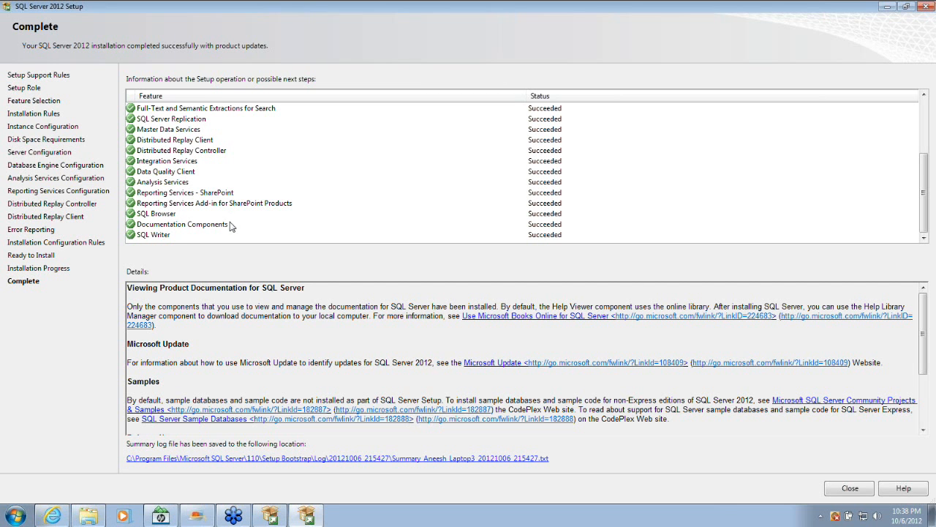
{"action": "left_click", "coordinate": [855, 493]}
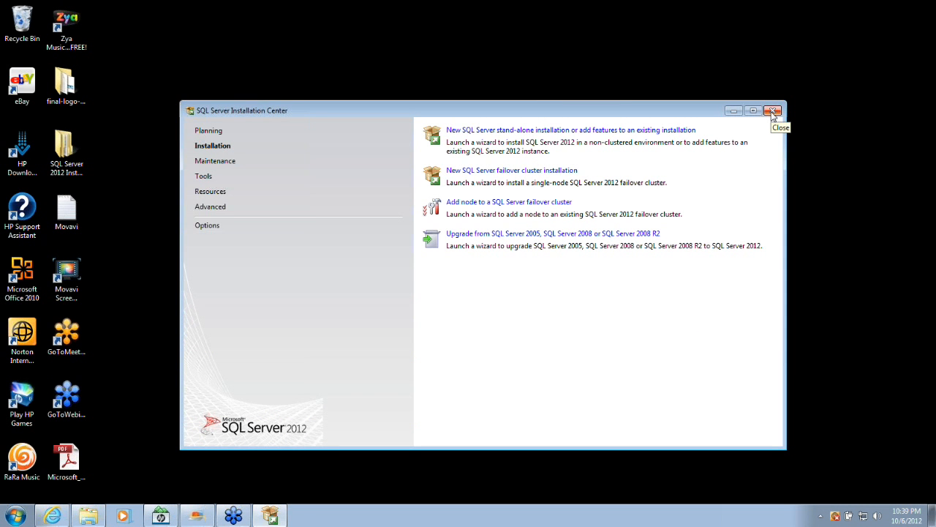
{"action": "left_click", "coordinate": [773, 112]}
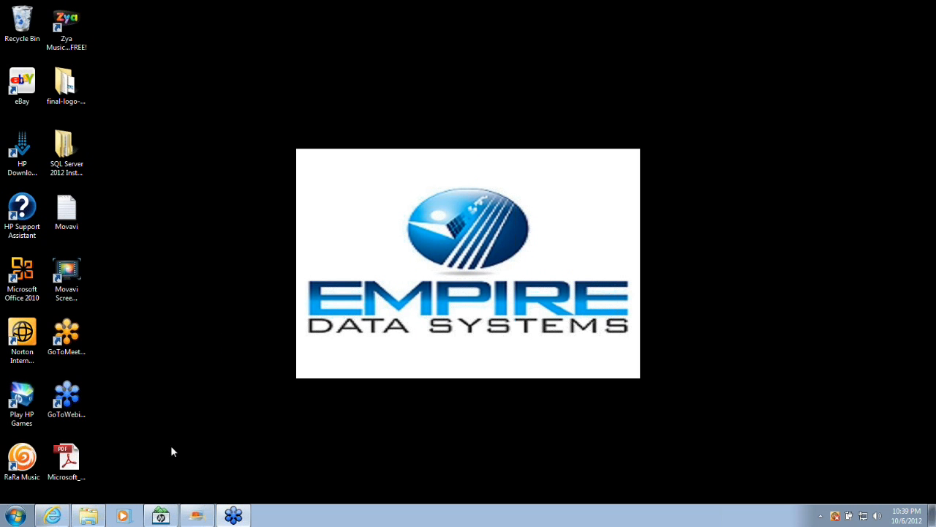
- Launch SQL Server Management Studio from the Microsoft SQL Server 2012 program folder
{"action": "left_click", "coordinate": [16, 516]}
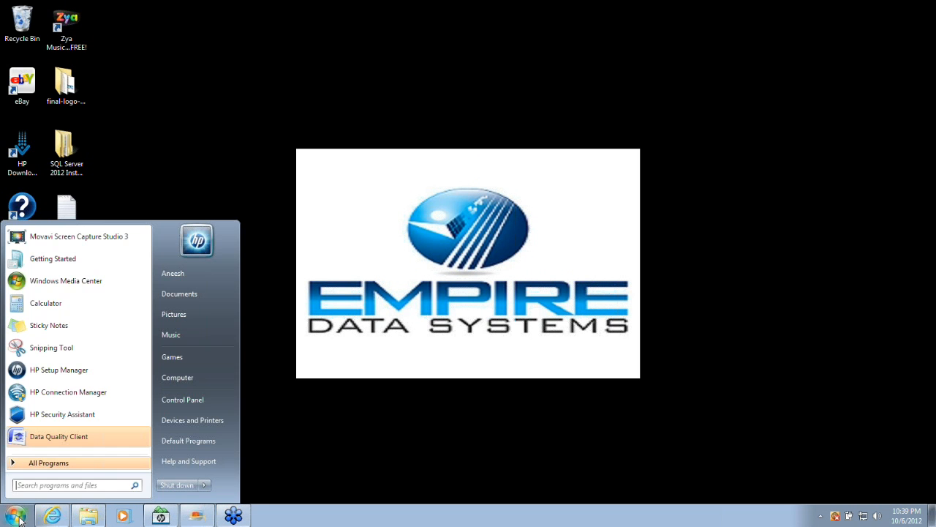
{"action": "left_click", "coordinate": [66, 463]}
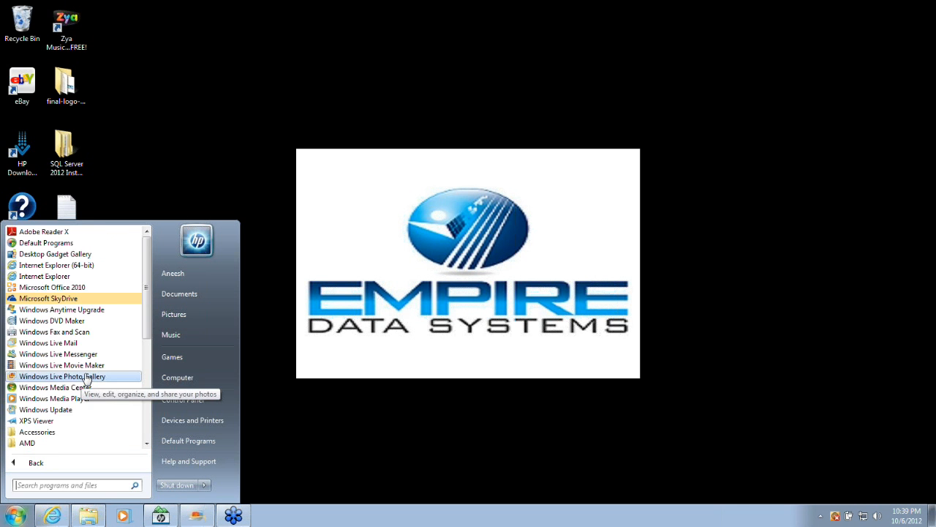
{"action": "scroll", "coordinate": [85, 377], "scroll_direction": "down", "scroll_amount": 3}
{"action": "scroll", "coordinate": [86, 377], "scroll_direction": "down", "scroll_amount": 3}
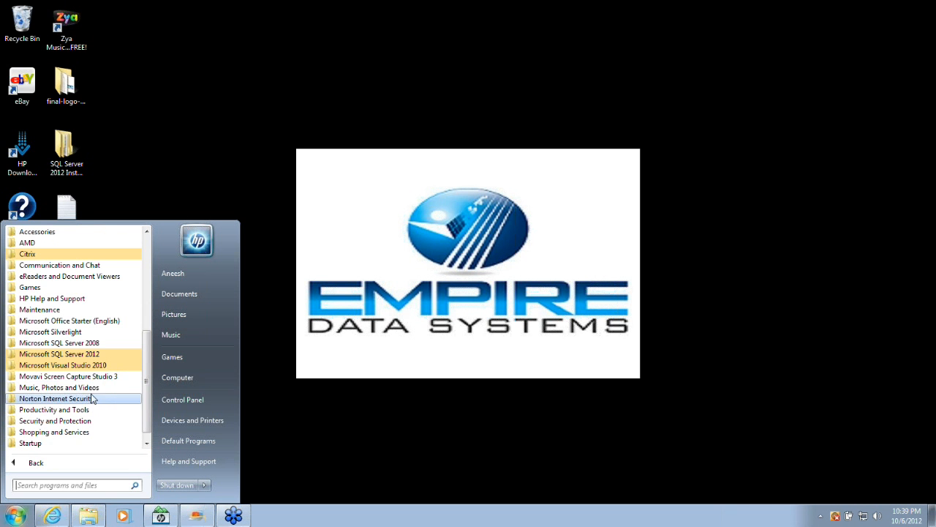
{"action": "left_click", "coordinate": [94, 355]}
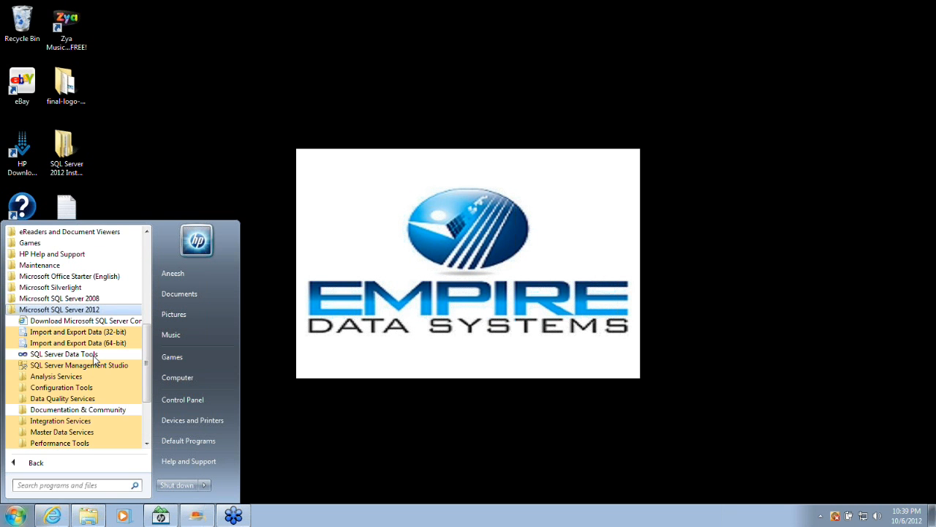
{"action": "left_click", "coordinate": [70, 365]}
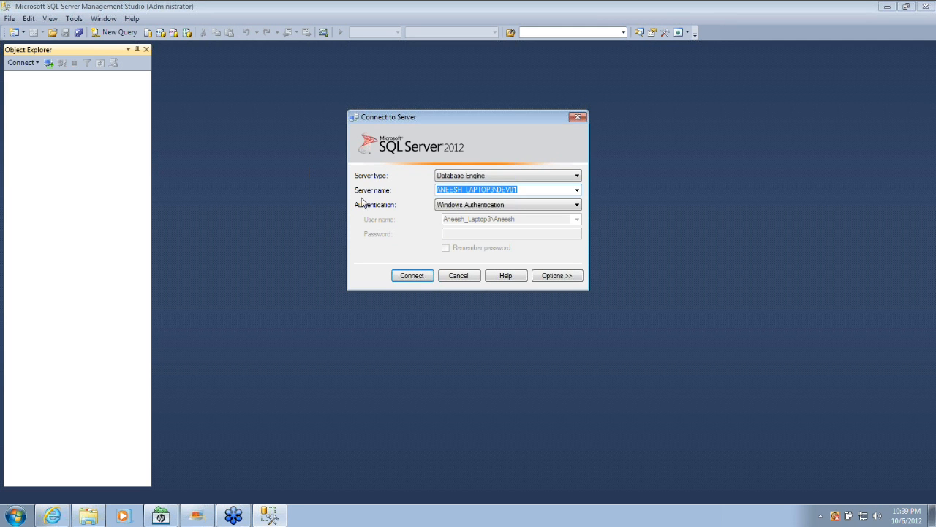
{"action": "left_click", "coordinate": [516, 189]}
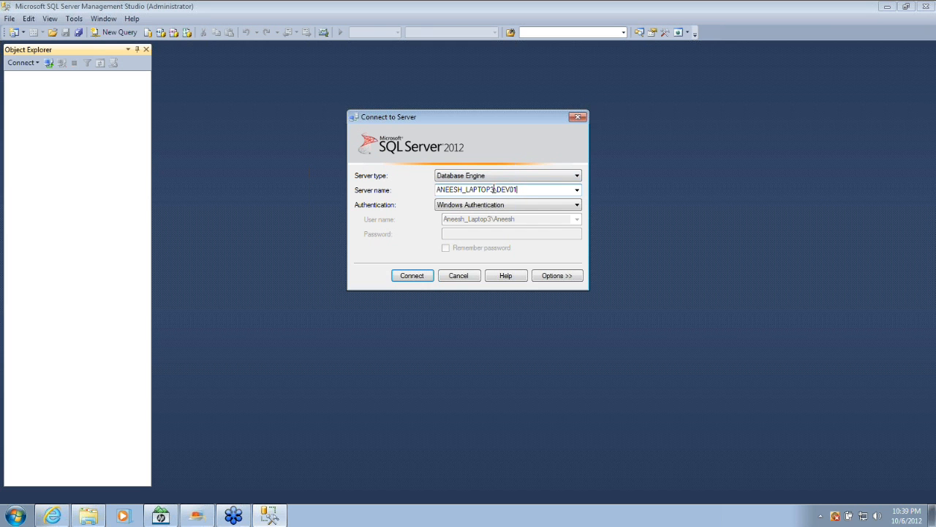
{"action": "left_click_drag", "start_coordinate": [494, 190], "coordinate": [431, 188]}
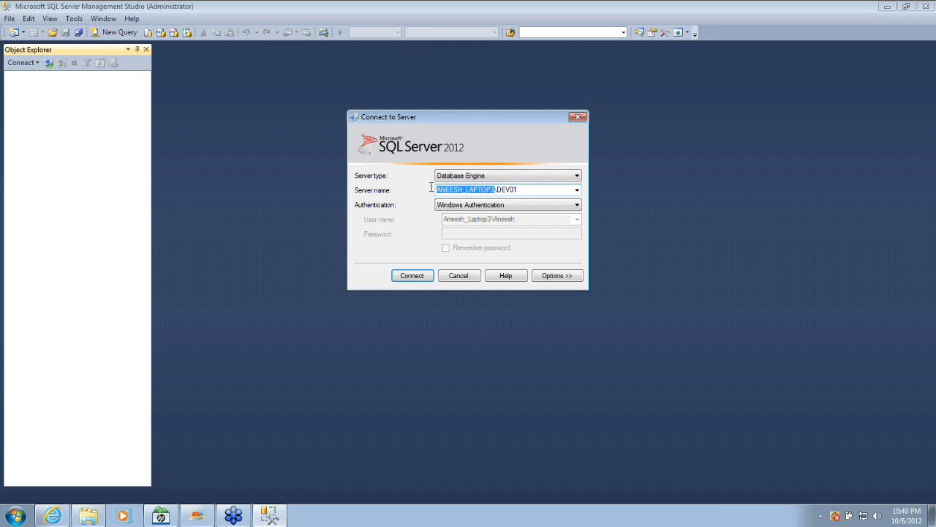
{"action": "left_click_drag", "start_coordinate": [521, 190], "coordinate": [500, 192]}
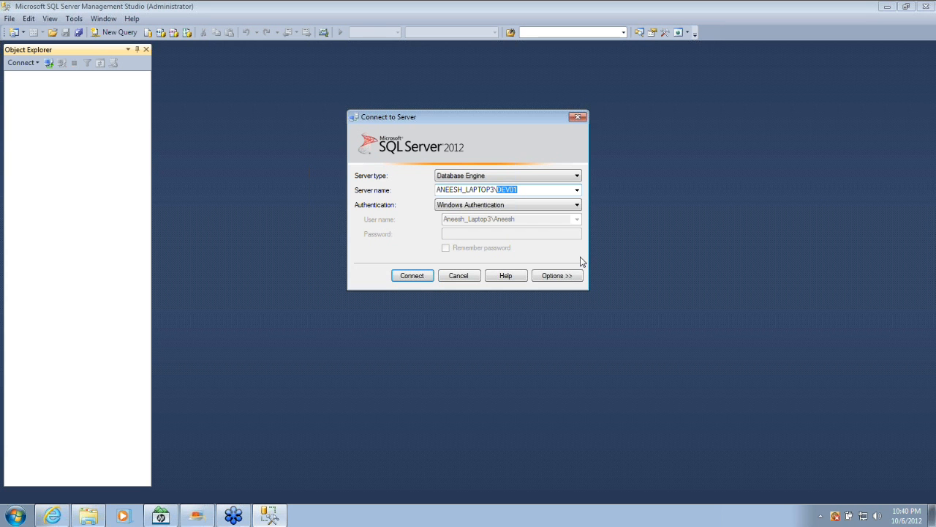
- Browse the network servers for Database Engine instances and choose the DEV1 (11.0) instance as the server to connect to
{"action": "left_click", "coordinate": [580, 190]}
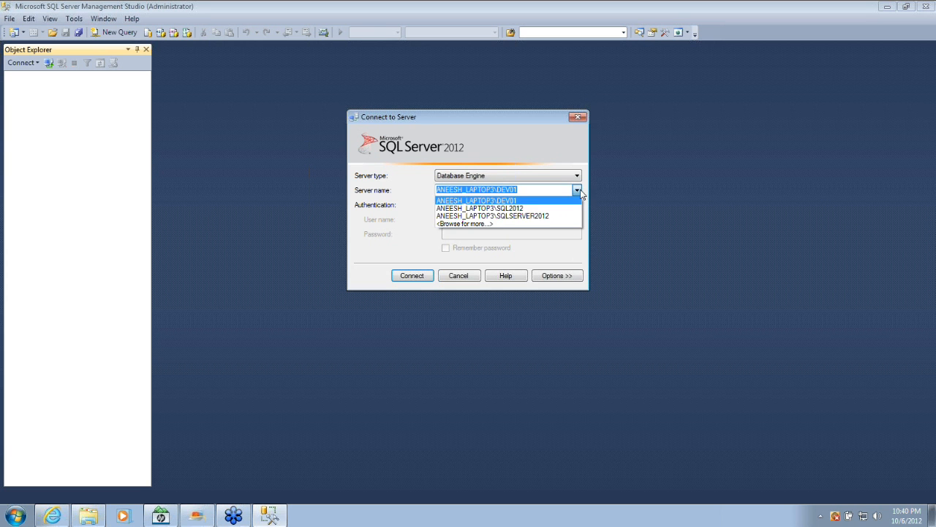
{"action": "left_click", "coordinate": [507, 224]}
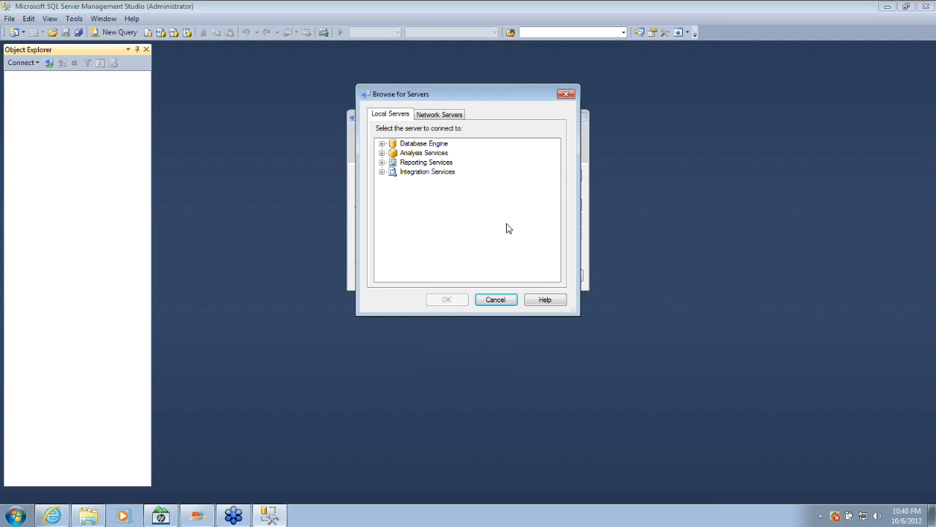
{"action": "left_click", "coordinate": [440, 116]}
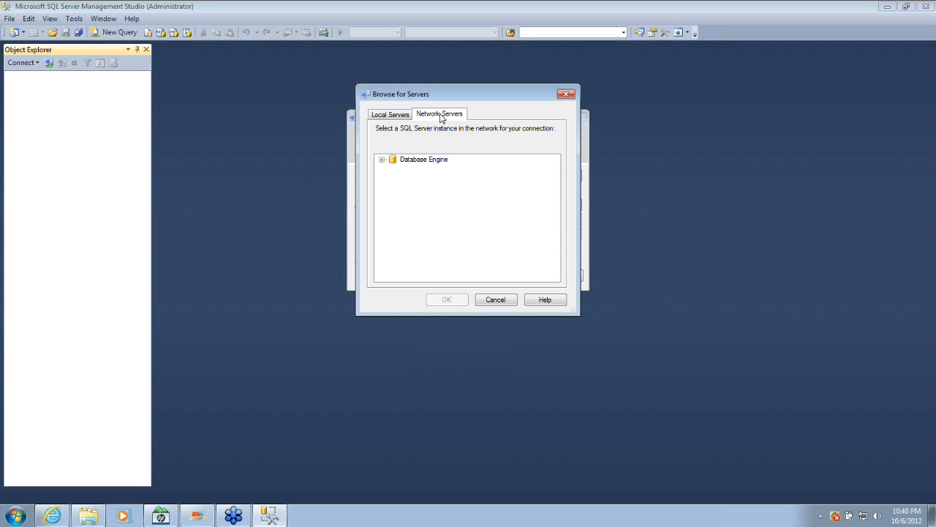
{"action": "left_click", "coordinate": [381, 160]}
{"action": "left_click", "coordinate": [459, 179]}
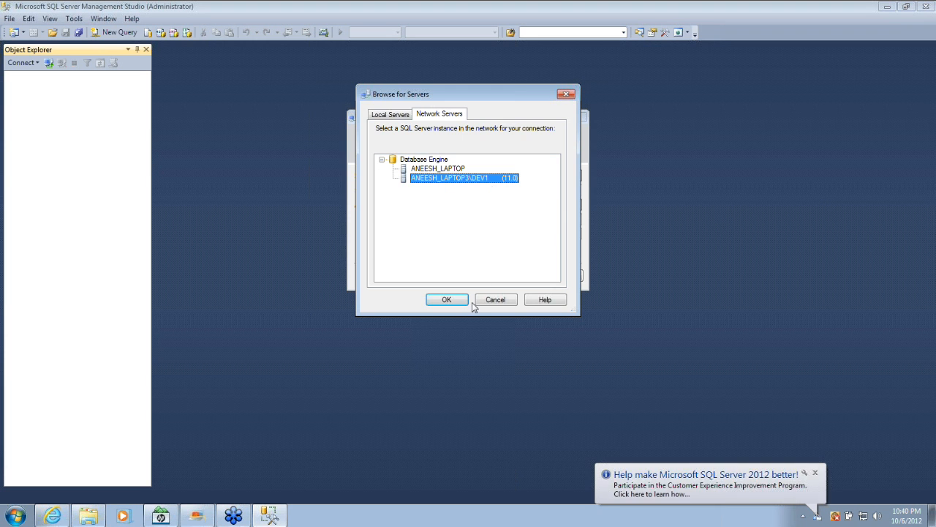
{"action": "left_click", "coordinate": [446, 299]}
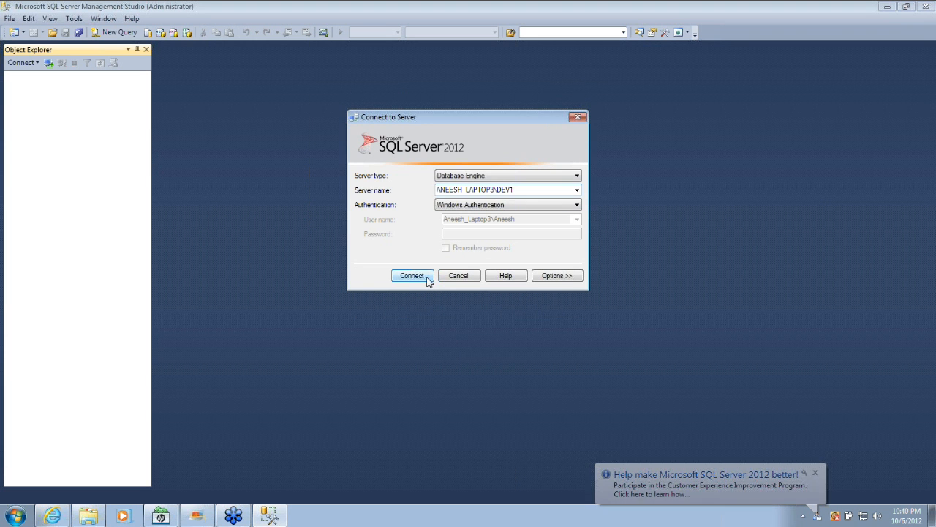
- Connect to the DEV1 instance with Windows Authentication and expand its Databases folder
{"action": "left_click", "coordinate": [429, 280]}
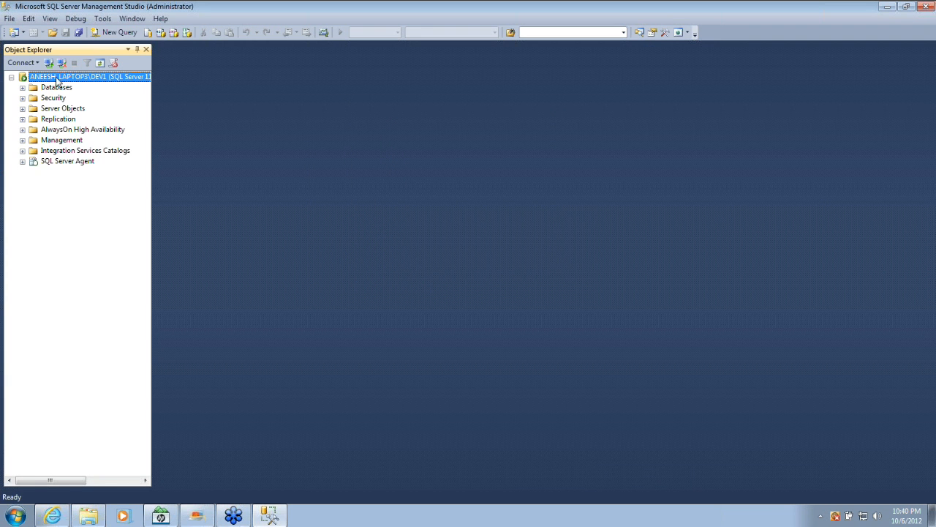
{"action": "left_click", "coordinate": [23, 88]}
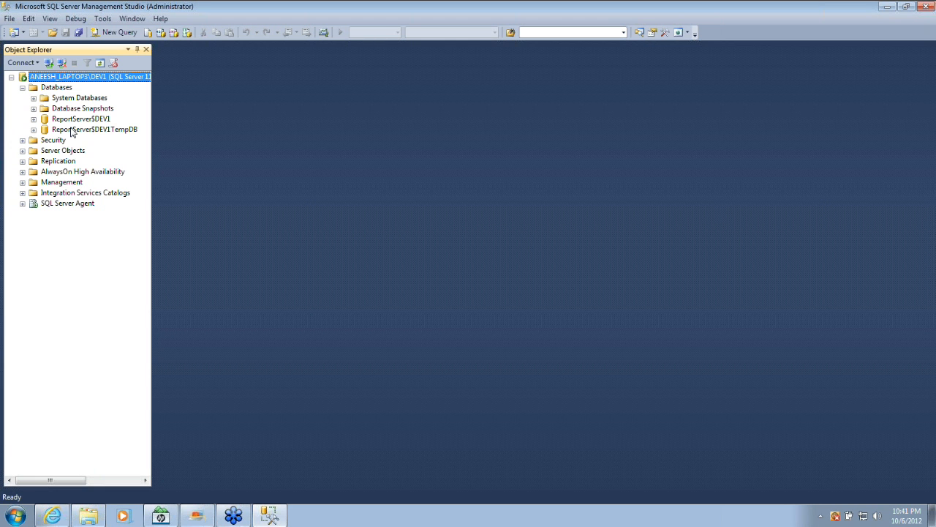
{"action": "left_click", "coordinate": [48, 20]}
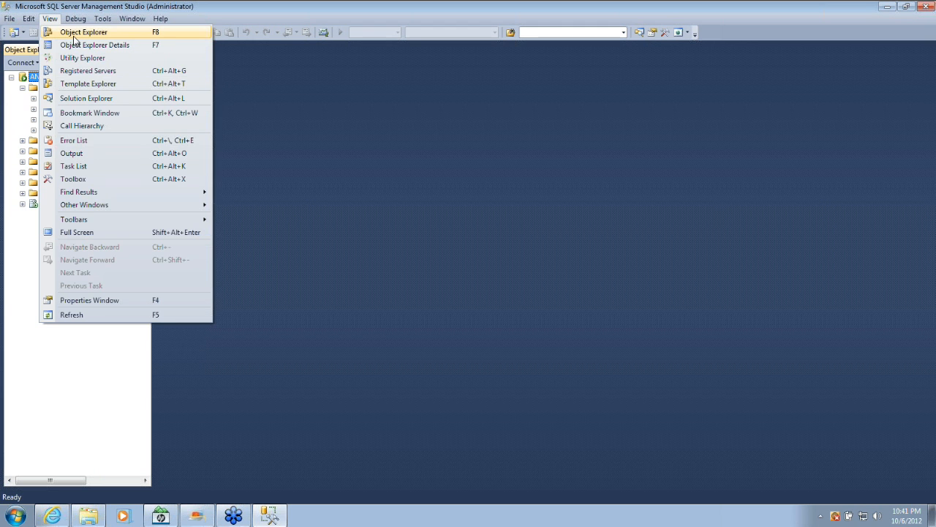
{"action": "left_click", "coordinate": [441, 122]}
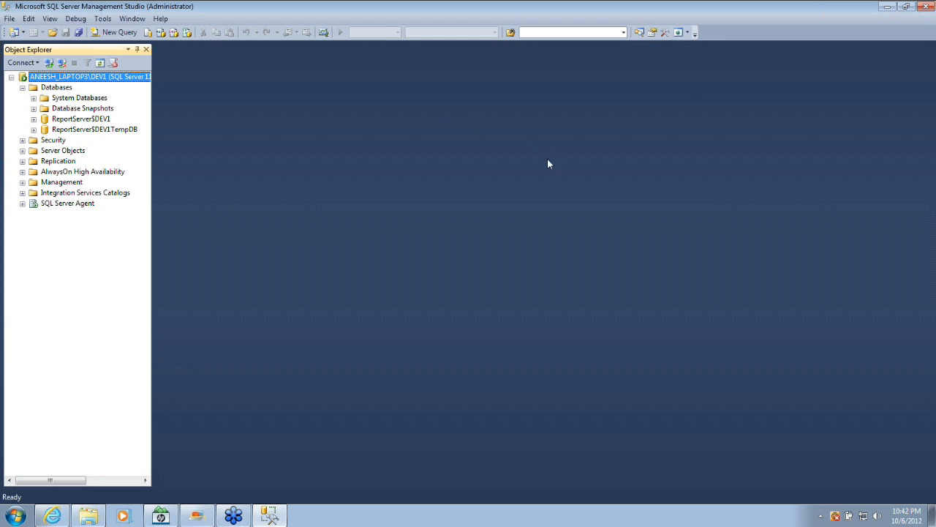
{"action": "left_click", "coordinate": [922, 41]}
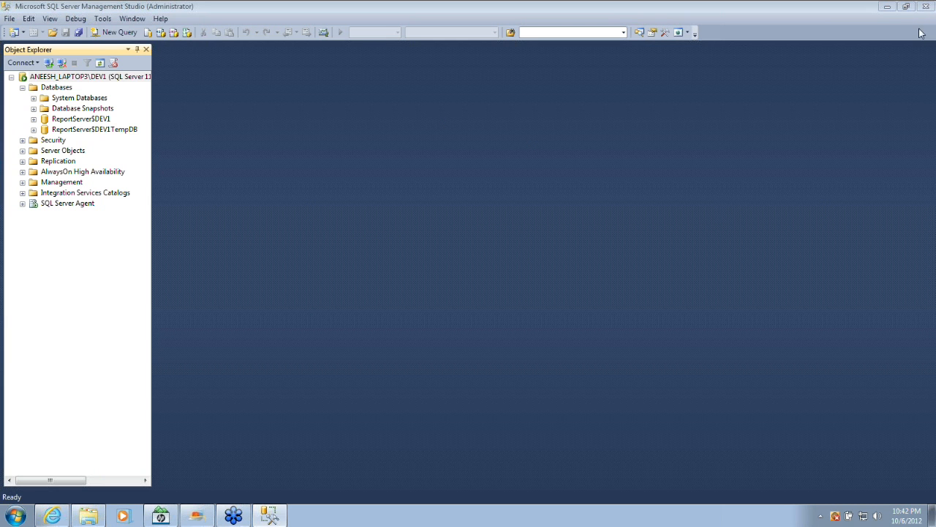